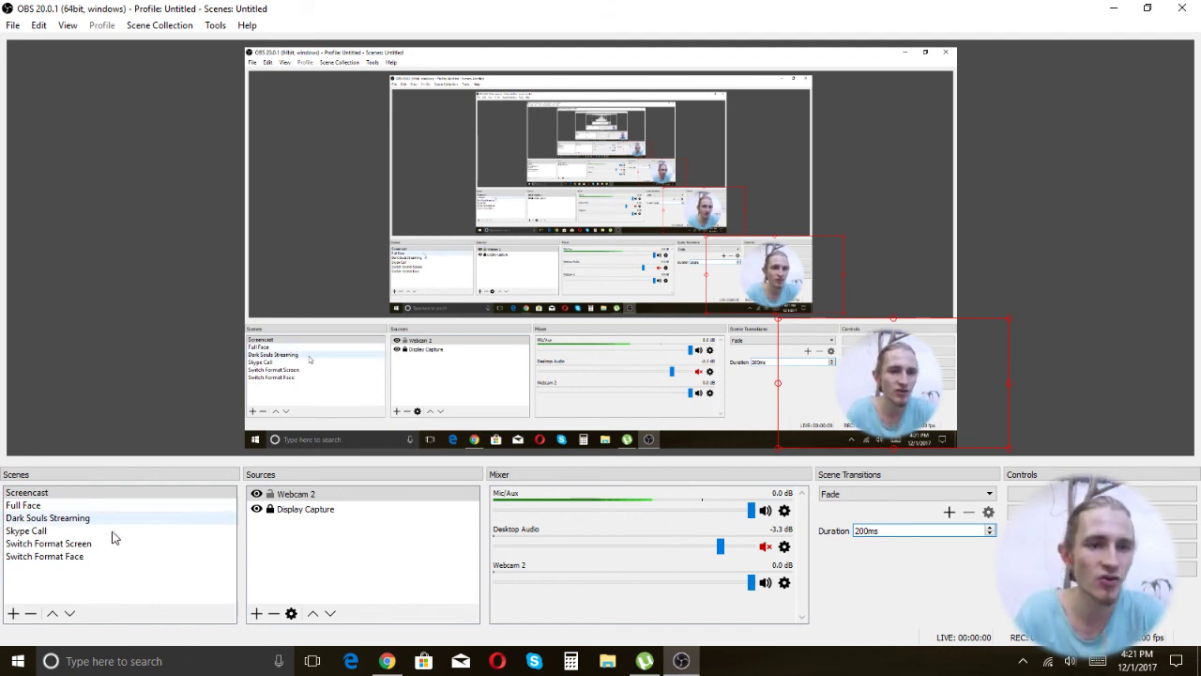
Step: Select the Webcam 2 source in the Screencast scene preview, nudge it slightly, and deselect it
left_click(97, 409)
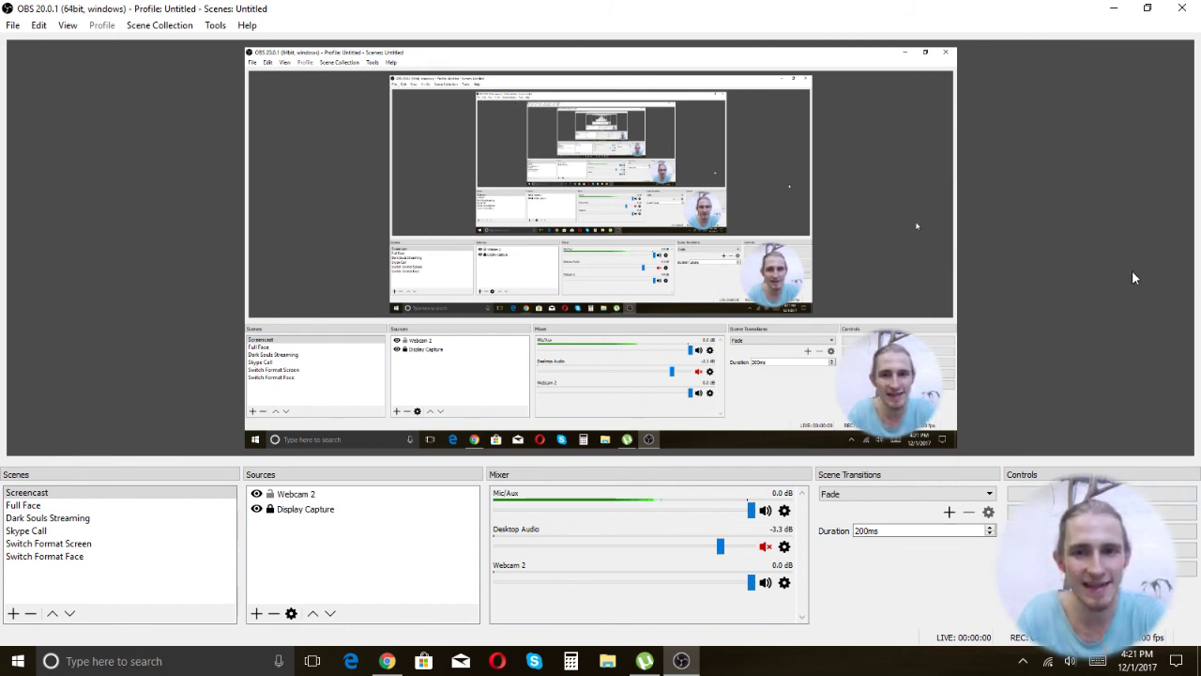
left_click(877, 390)
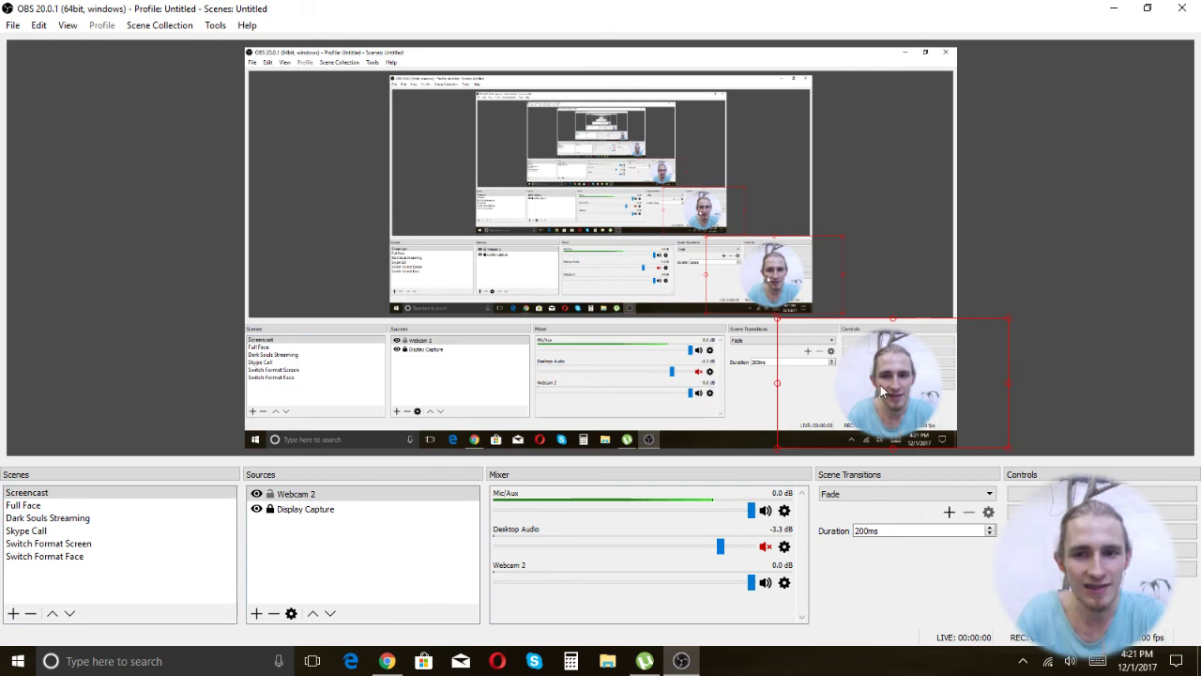
mouse_move(880, 392)
left_mouse_down()
mouse_move(905, 277)
mouse_move(732, 282)
mouse_move(534, 376)
mouse_move(399, 305)
mouse_move(436, 282)
mouse_move(498, 272)
mouse_move(638, 364)
mouse_move(901, 244)
mouse_move(844, 178)
mouse_move(713, 309)
mouse_move(591, 279)
mouse_move(487, 197)
mouse_move(402, 236)
mouse_move(393, 298)
mouse_move(480, 364)
mouse_move(844, 394)
mouse_move(896, 380)
left_mouse_up()
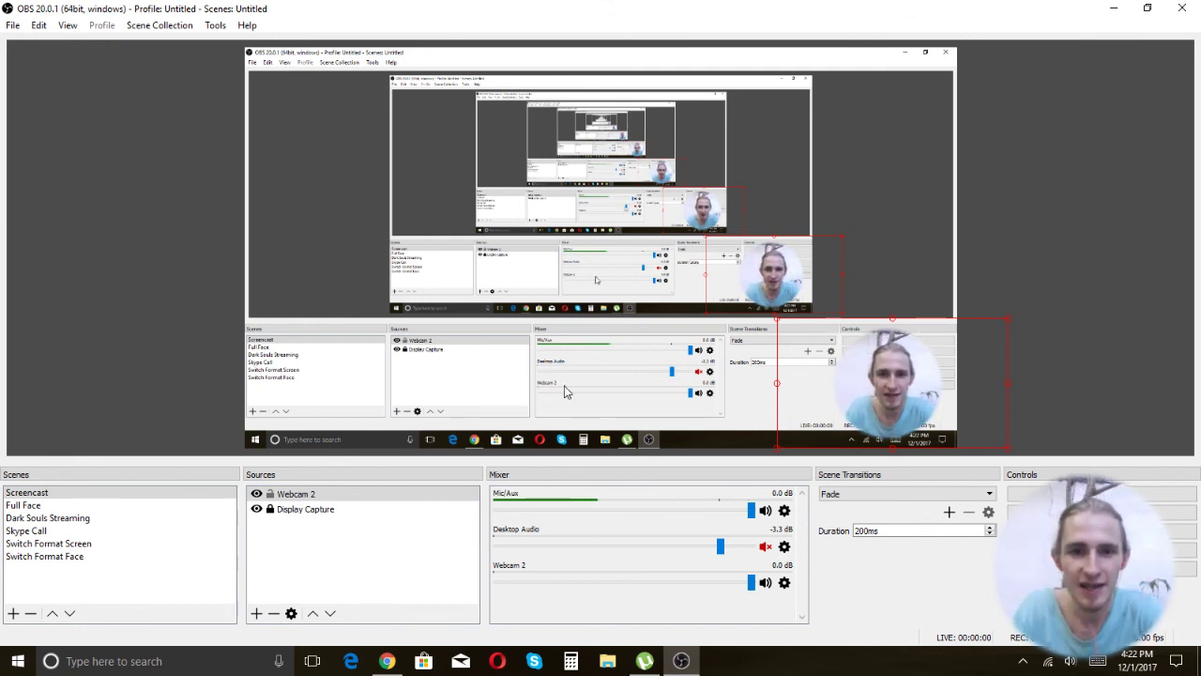
left_click(398, 386)
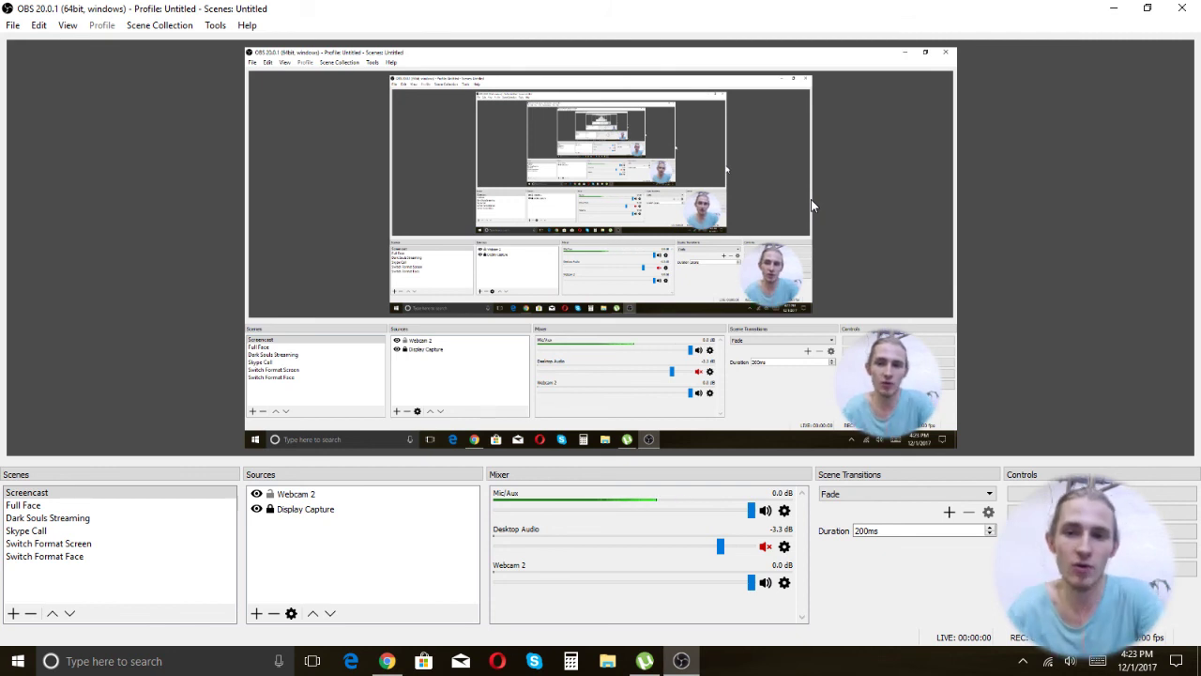
Step: Switch the output to the Full Face scene and return to the Screencast scene
left_click(113, 498)
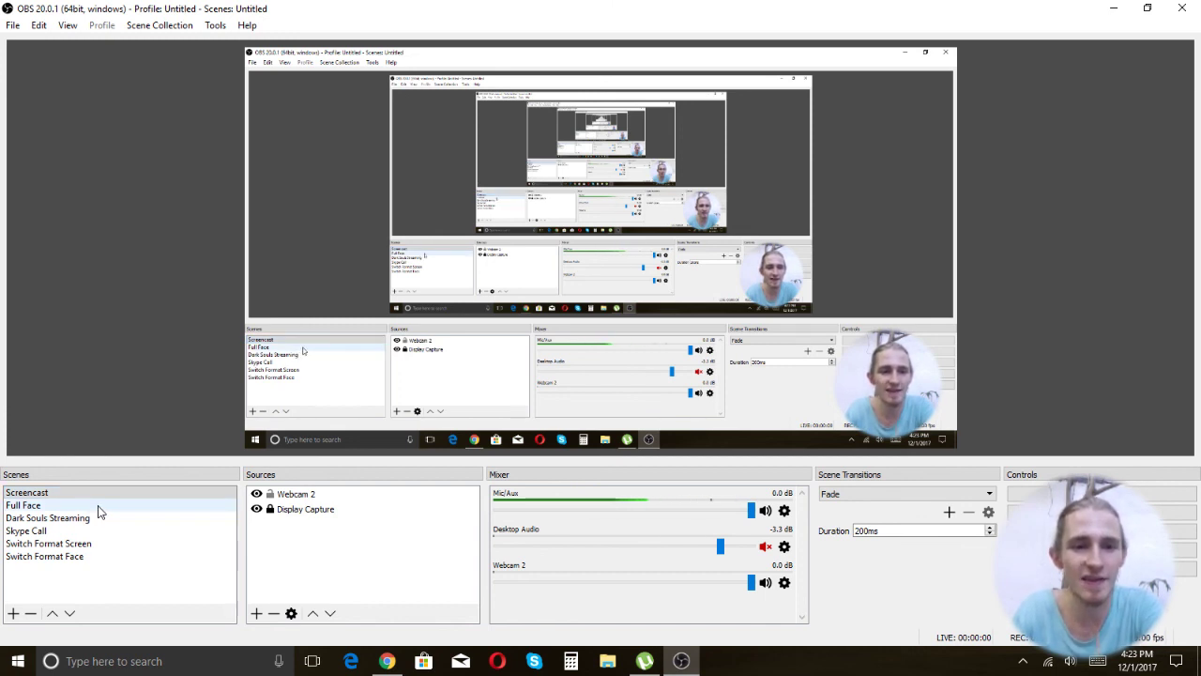
left_click(101, 510)
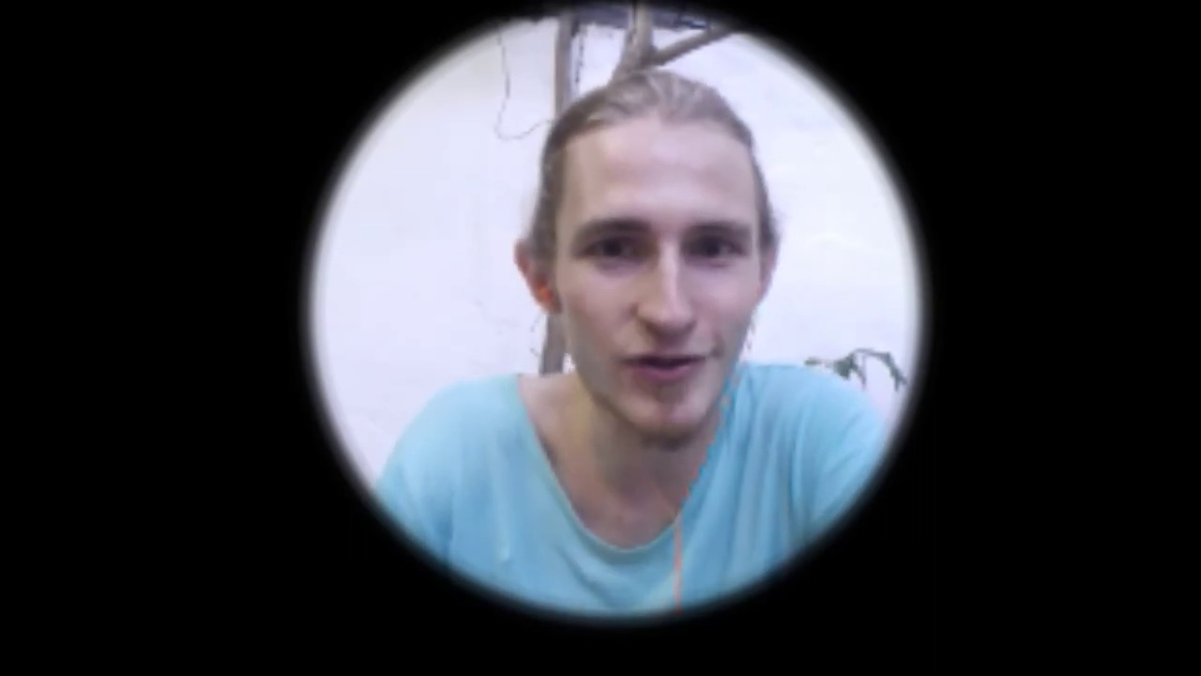
left_click(102, 496)
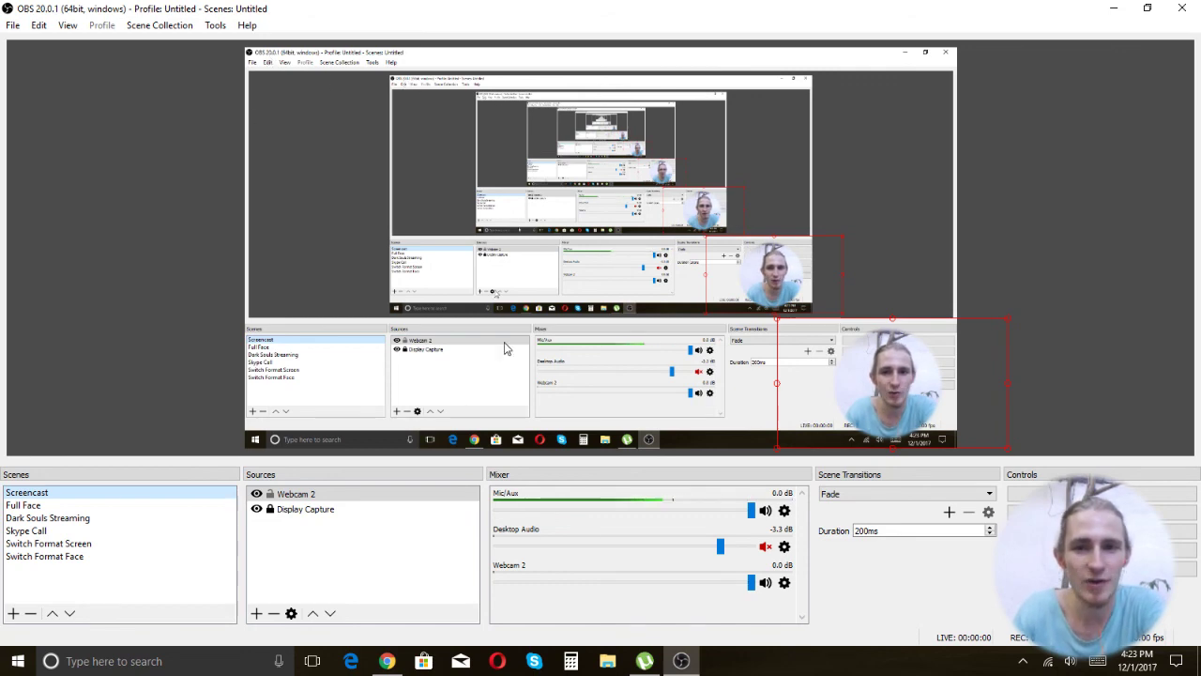
left_click(92, 505)
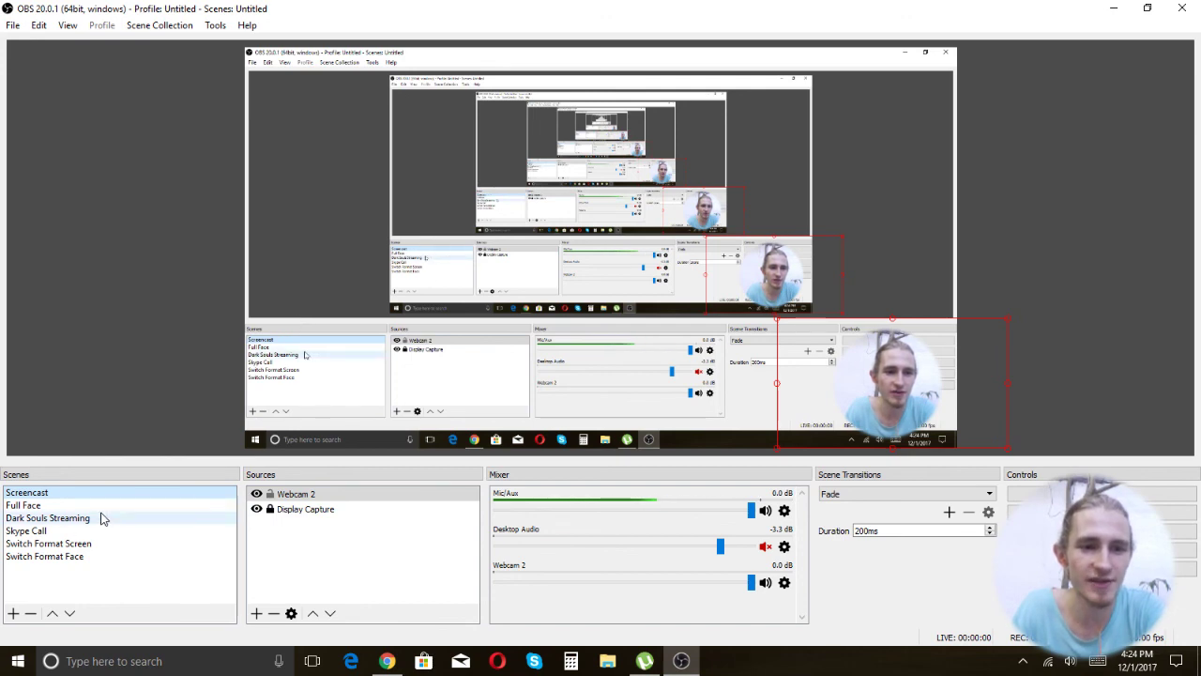
left_click(335, 566)
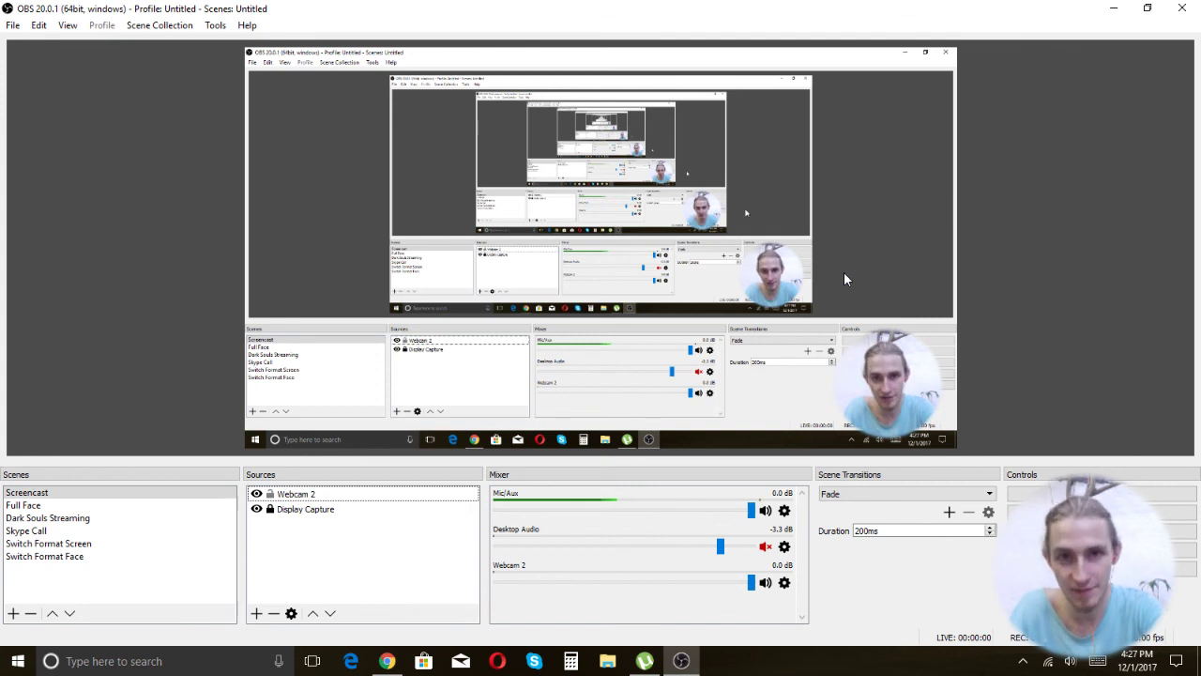
left_click(128, 506)
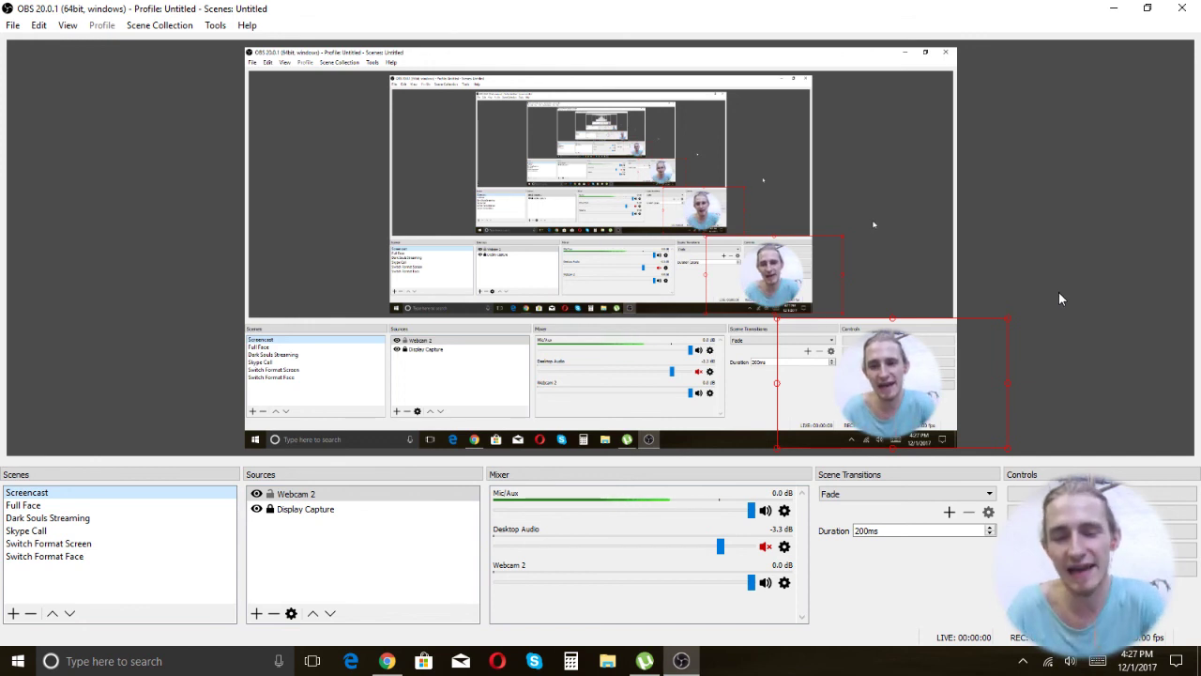
left_click(1048, 193)
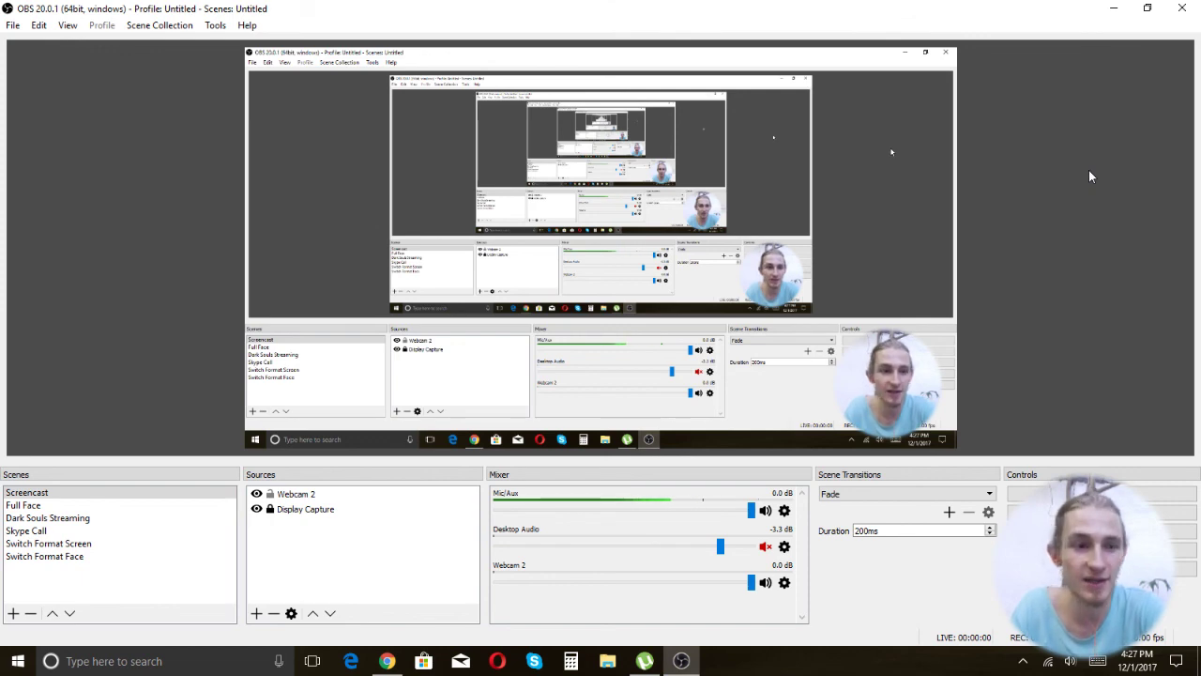
Step: Launch Wondershare Filmora from the desktop, decline recovering the unsaved project, and start a movie in Full Feature Mode
left_click(1115, 8)
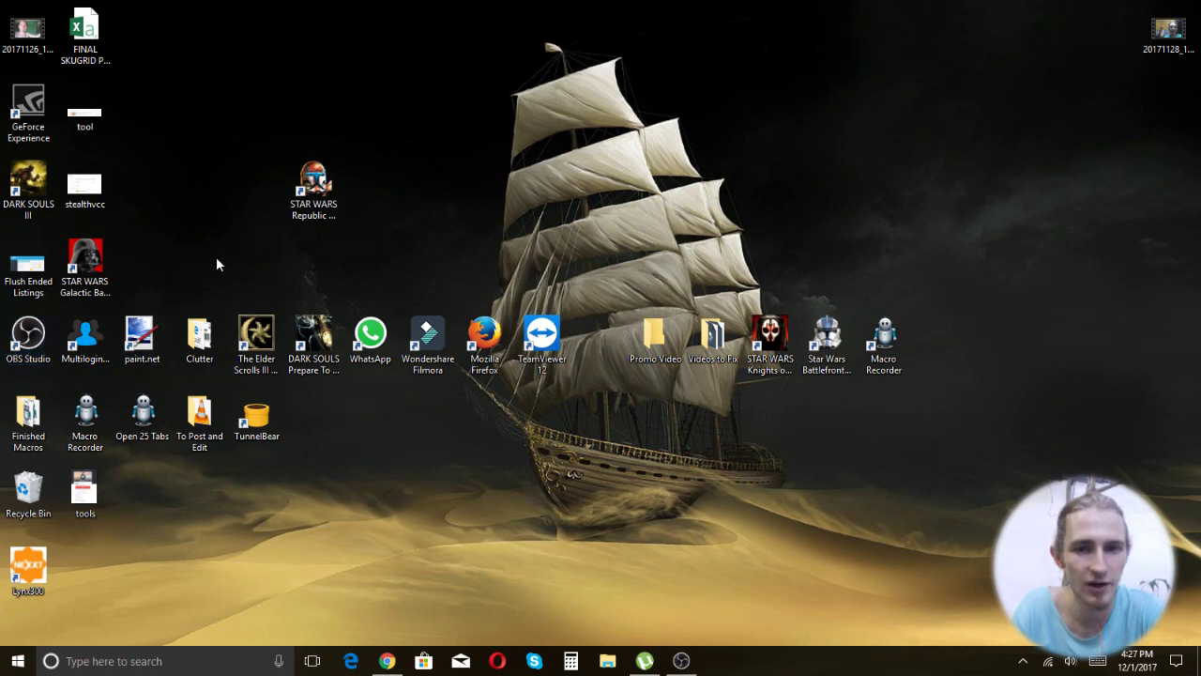
left_click(426, 328)
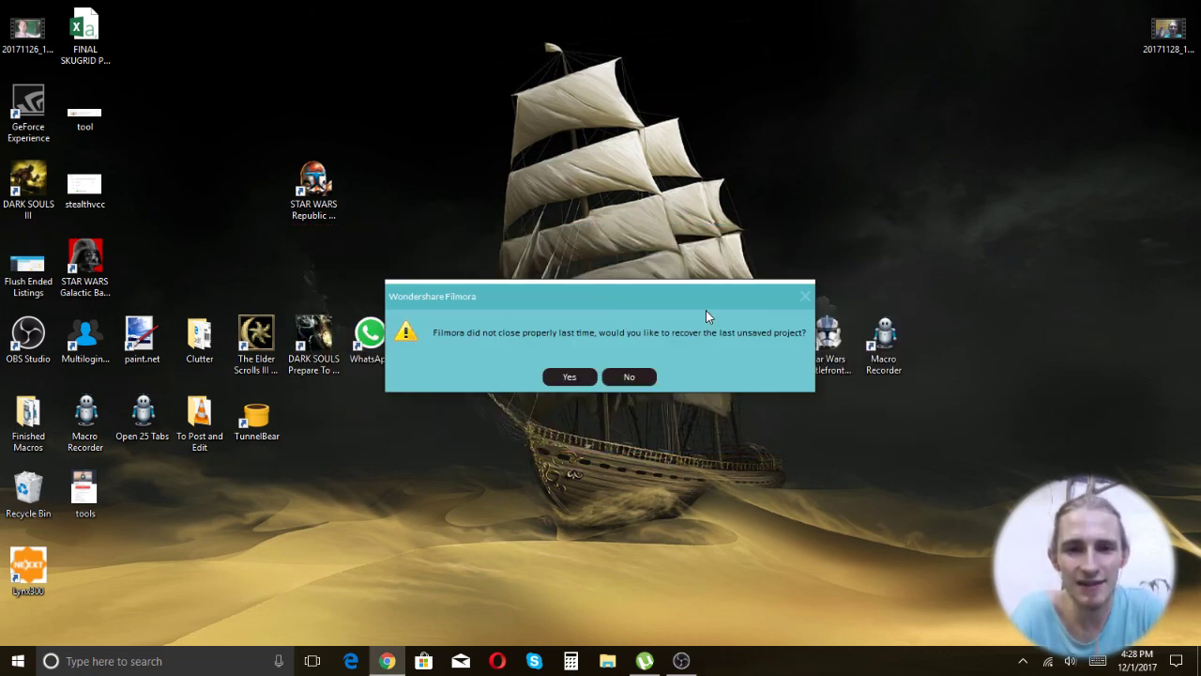
left_click(635, 376)
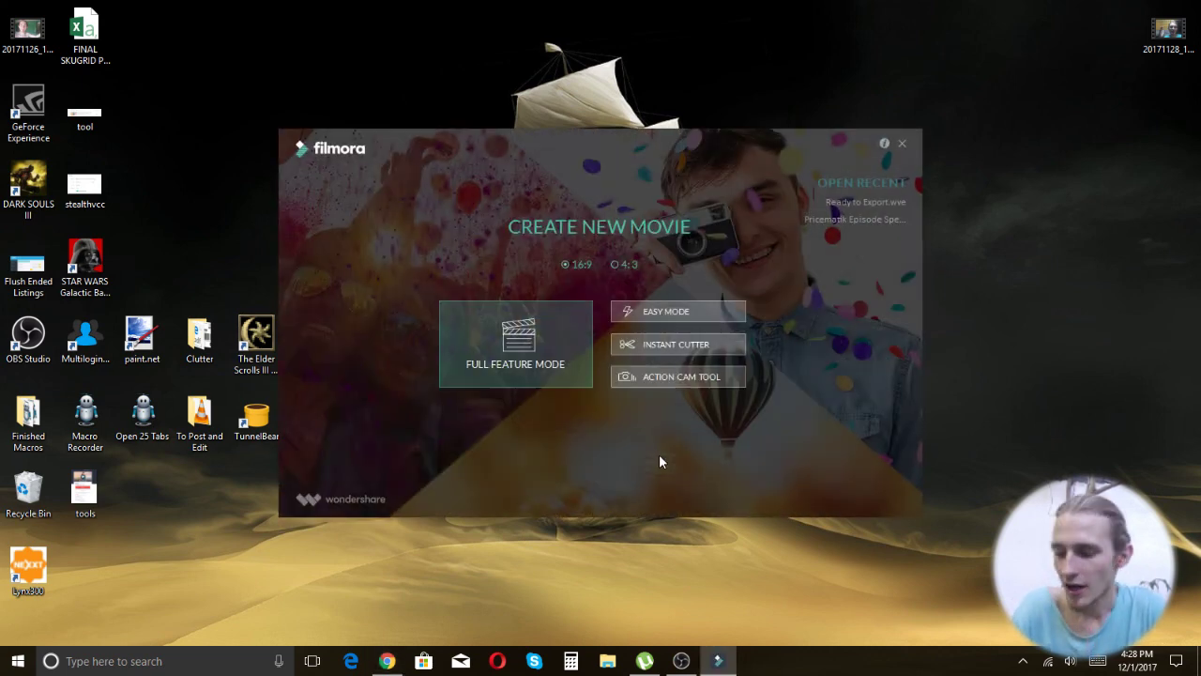
left_click(492, 349)
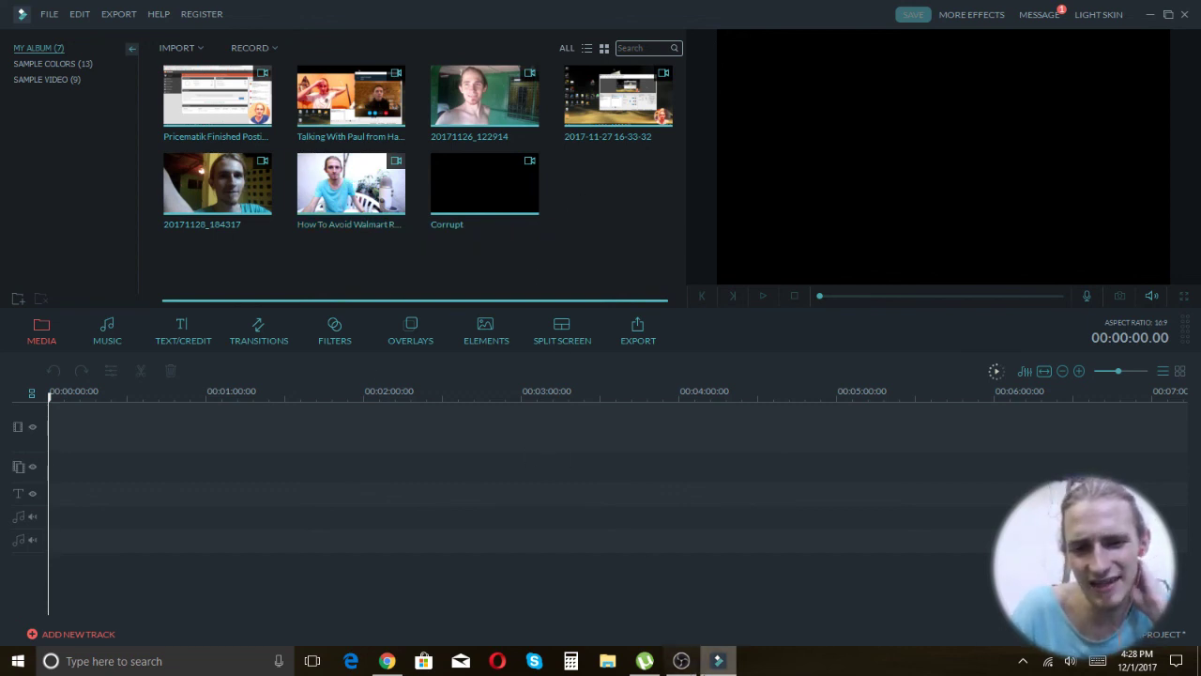
Step: Switch to Chrome, search Google for "wondershare filmora" in a new tab, and open the official Filmora website
left_click(396, 665)
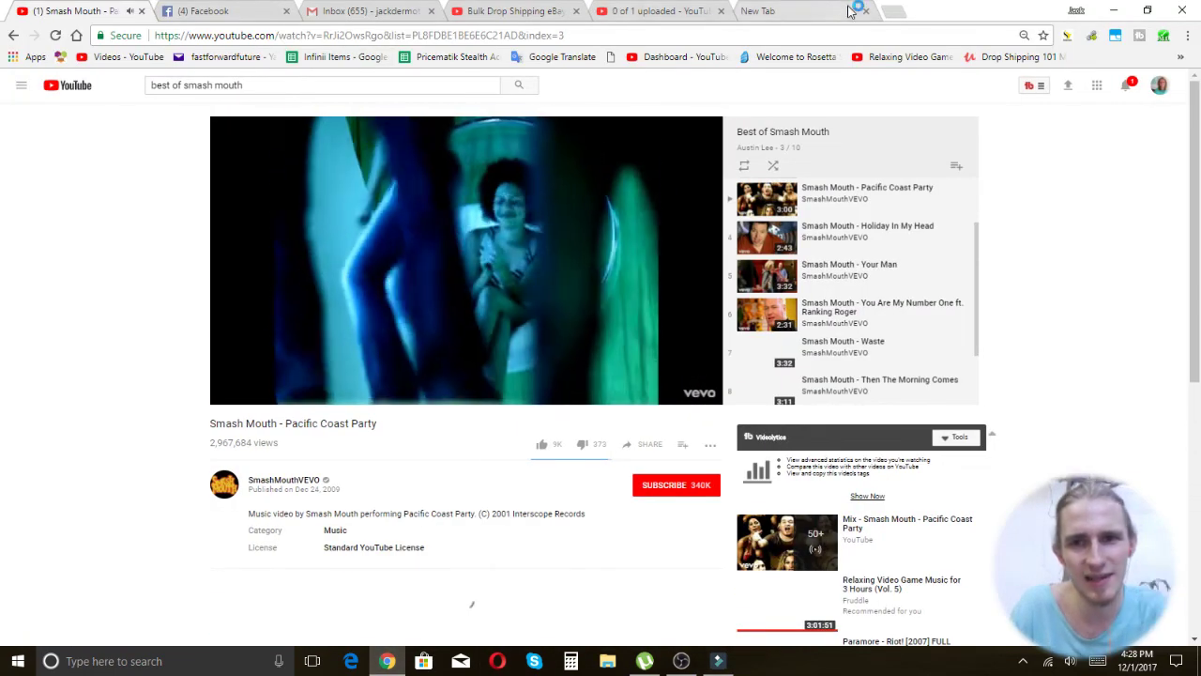
left_click(896, 10)
type("wondershare filmora")
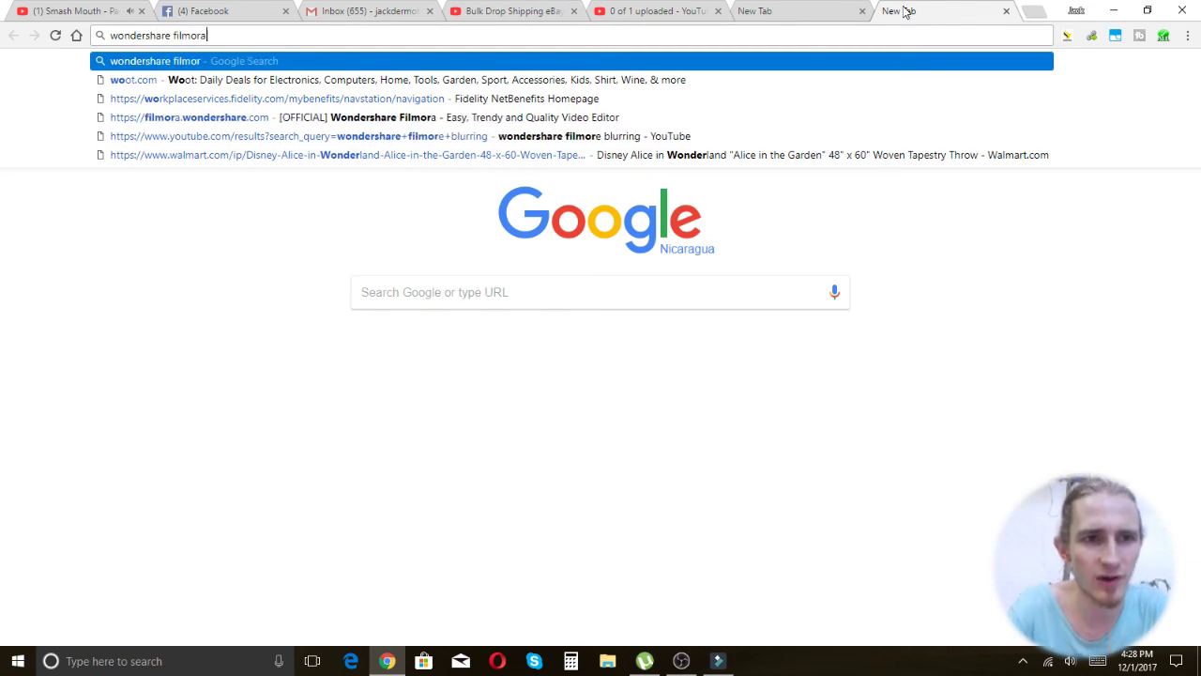
key("Return")
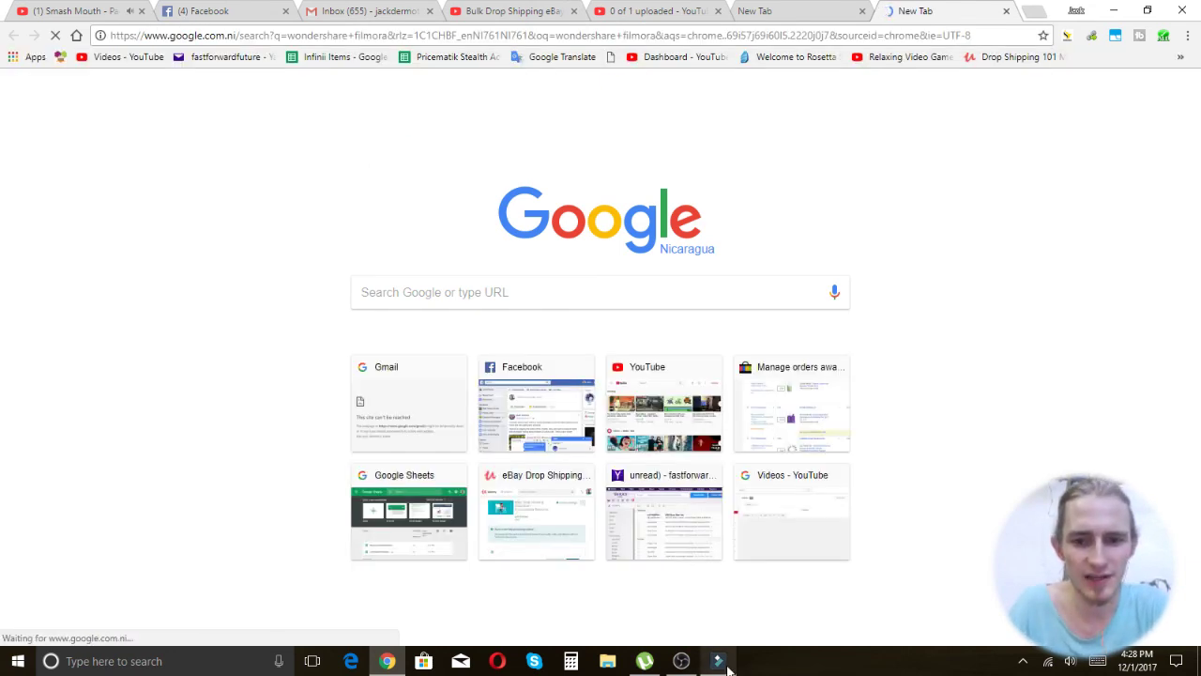
left_click(681, 661)
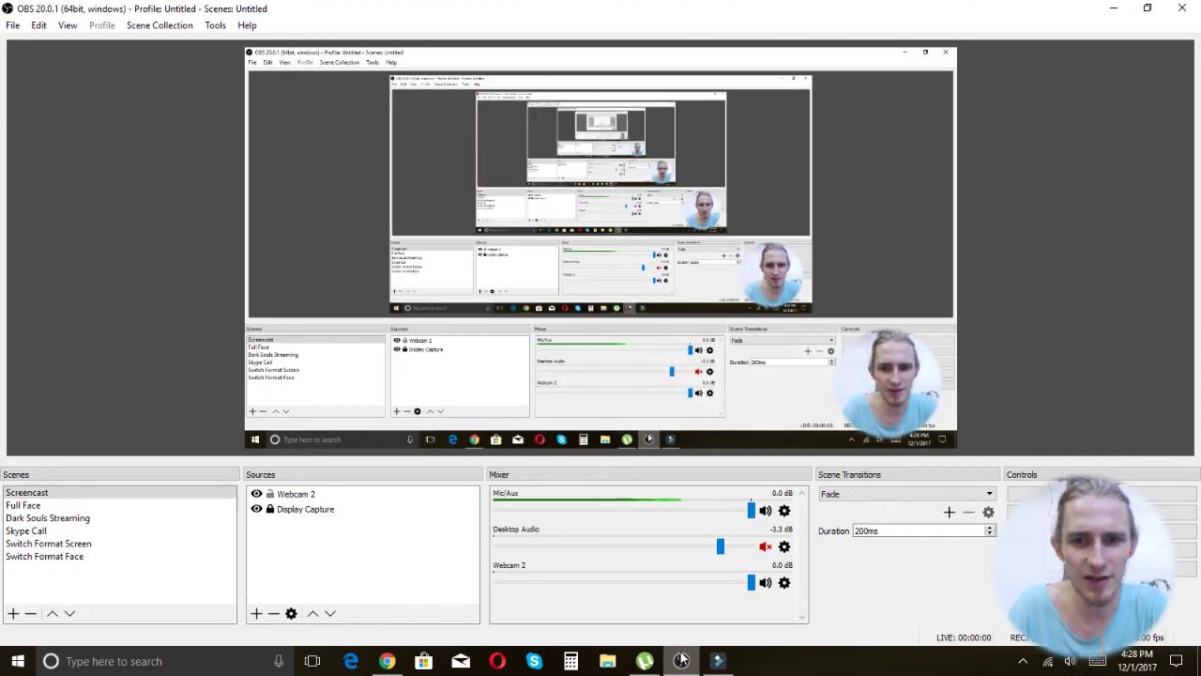
left_click(1113, 8)
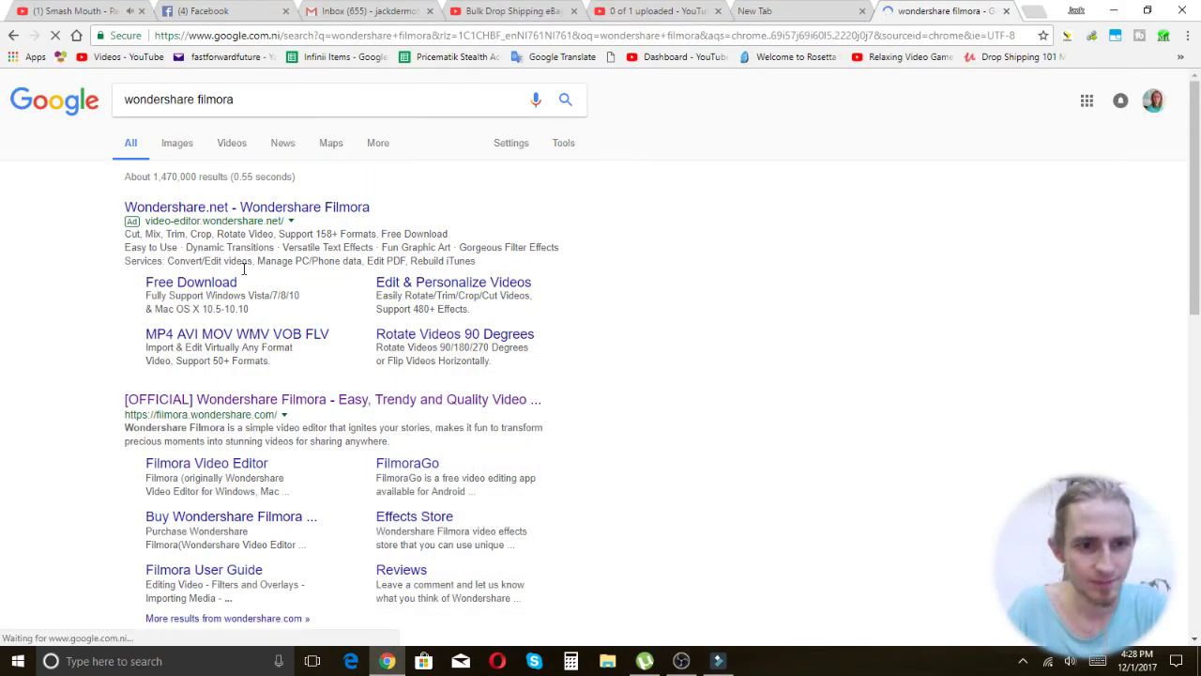
left_click(286, 399)
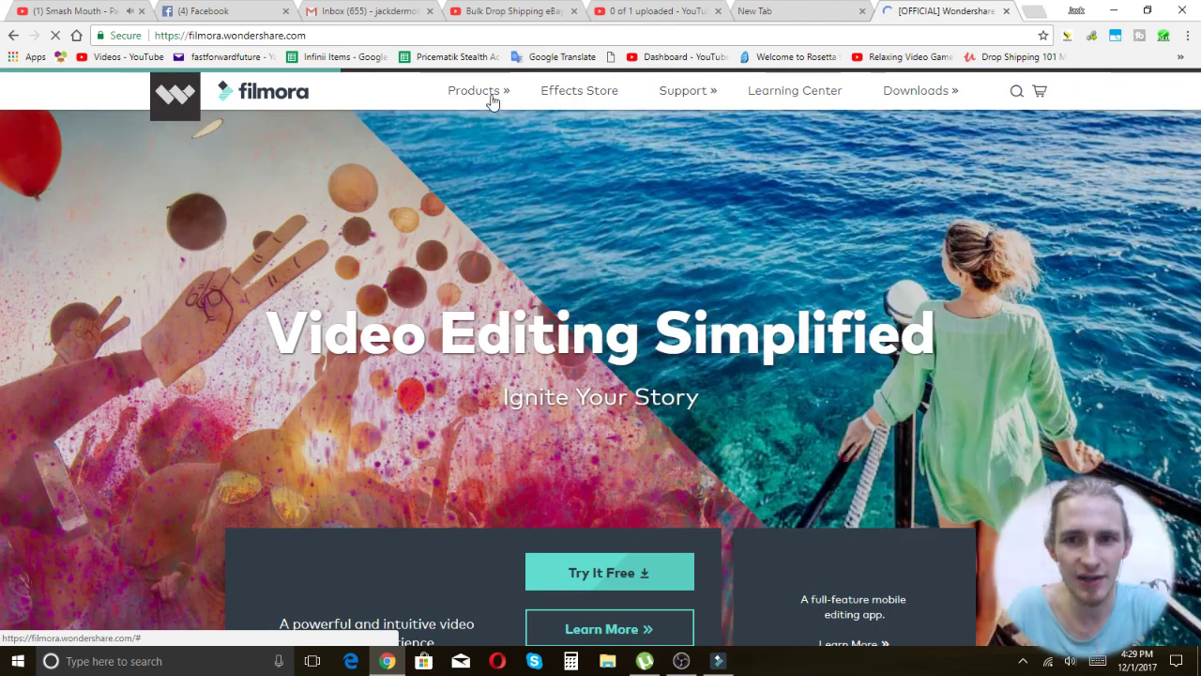
Step: Look through the Filmora home page and open the product page of the Filmora video editor
scroll(469, 282, "down", 6)
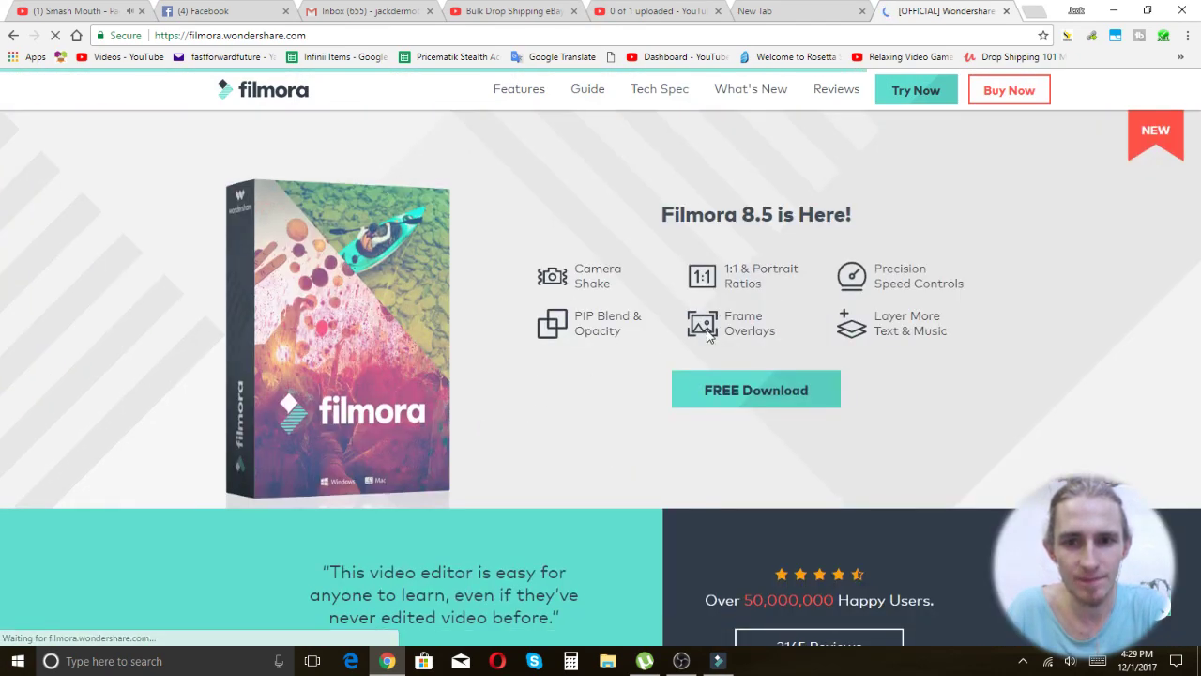
scroll(602, 375, "down", 5)
scroll(601, 375, "down", 8)
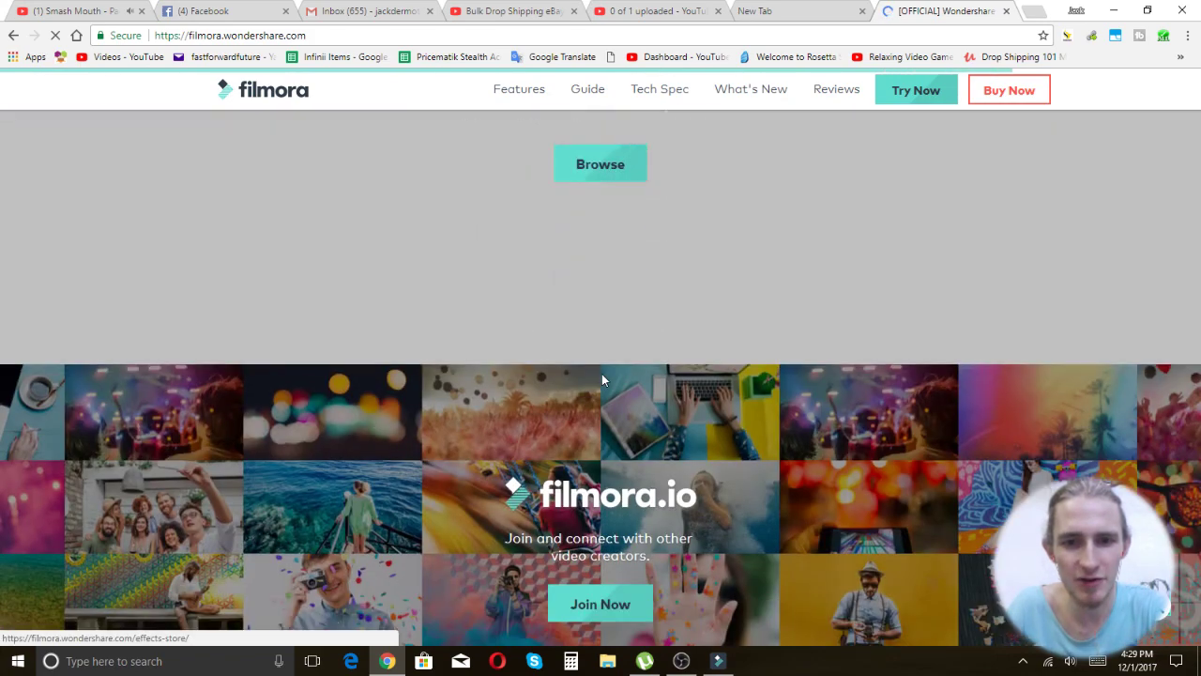
scroll(601, 379, "down", 1)
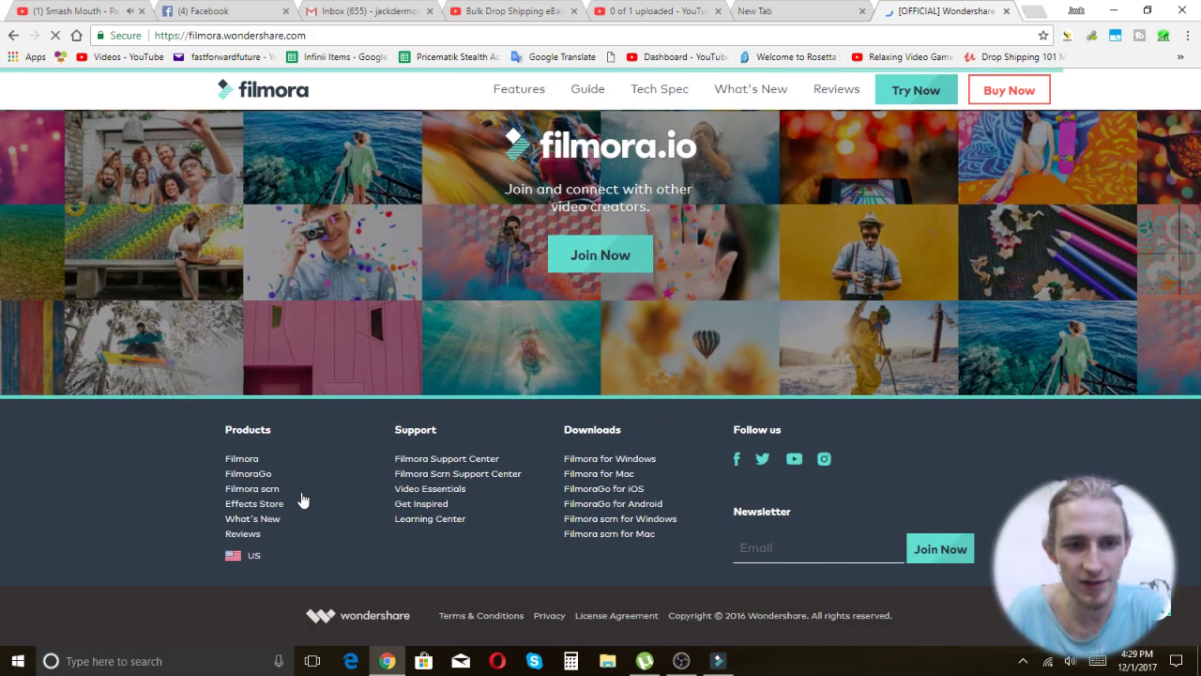
scroll(570, 520, "up", 20)
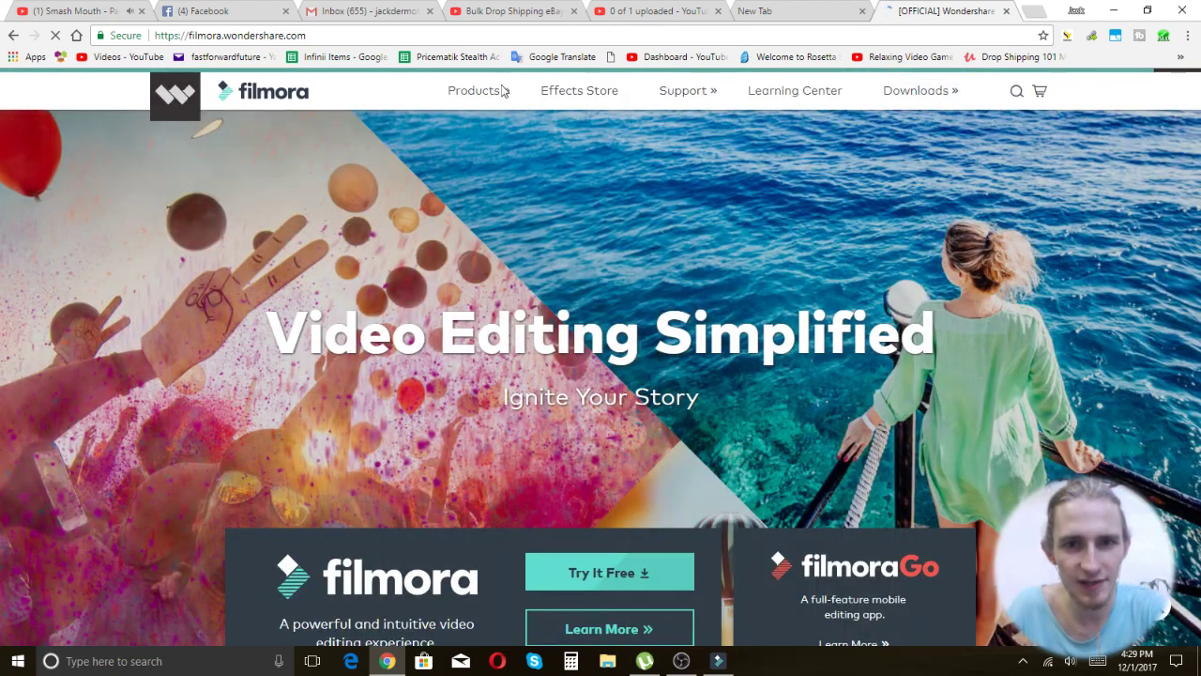
mouse_move(498, 94)
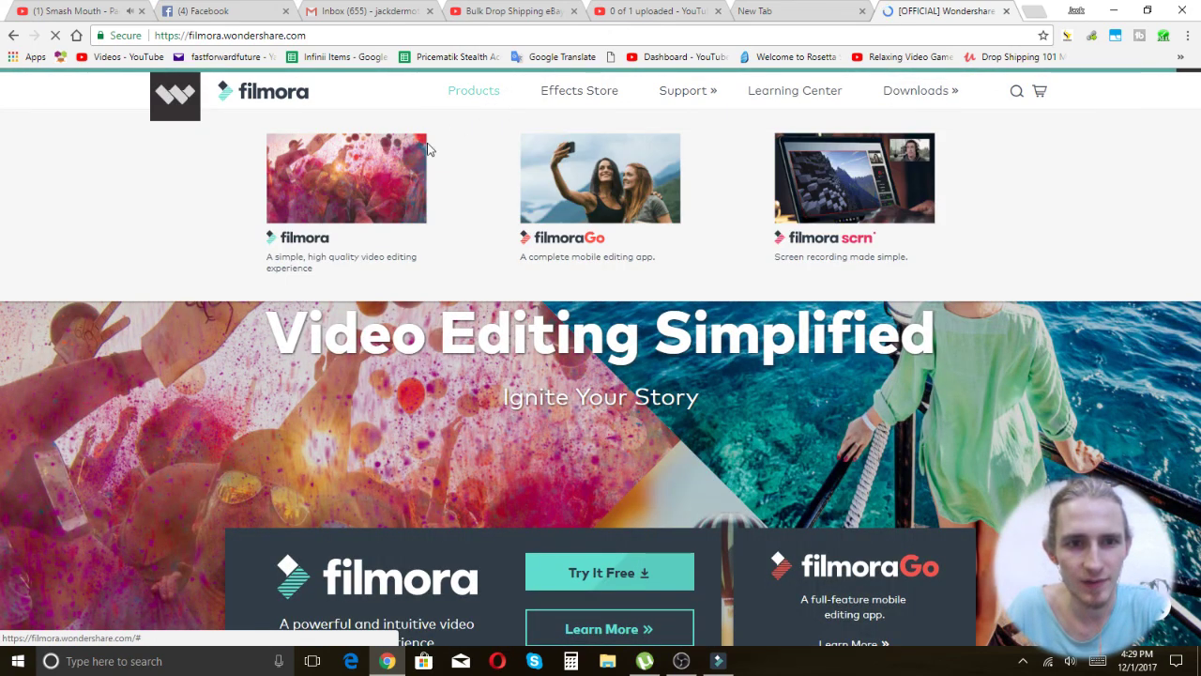
left_click(353, 195)
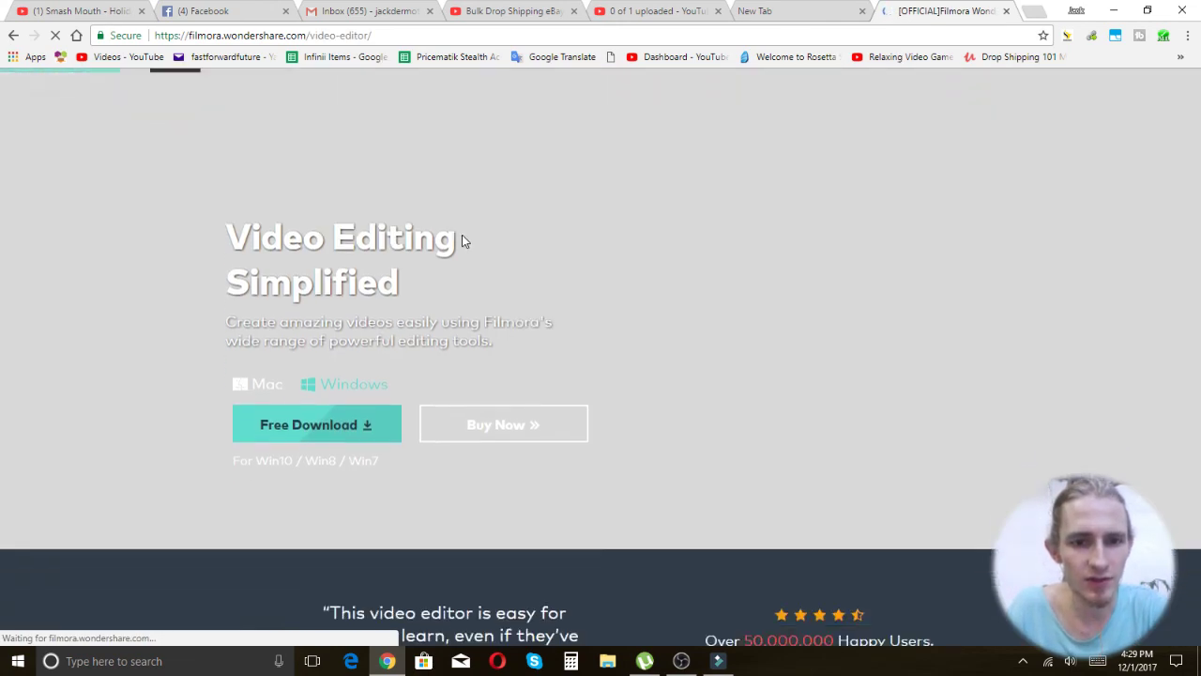
Step: Open the Filmora purchase page for Windows and review the personal license options and prices
scroll(462, 241, "down", 2)
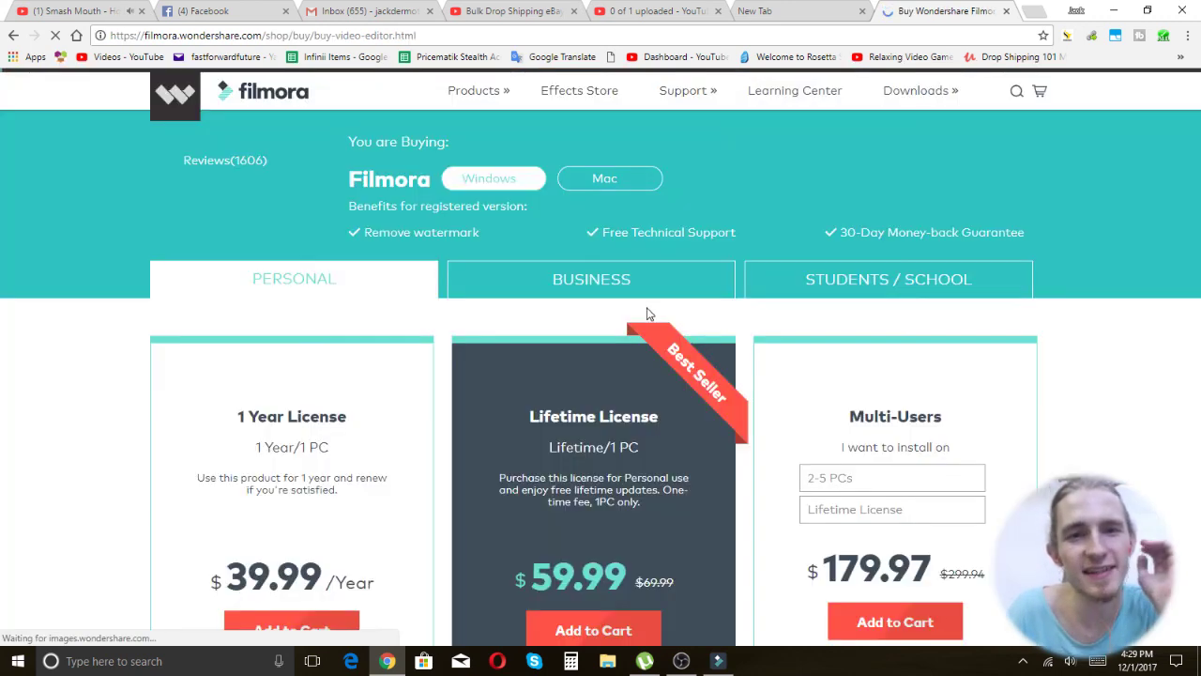
scroll(777, 192, "down", 1)
scroll(777, 198, "down", 1)
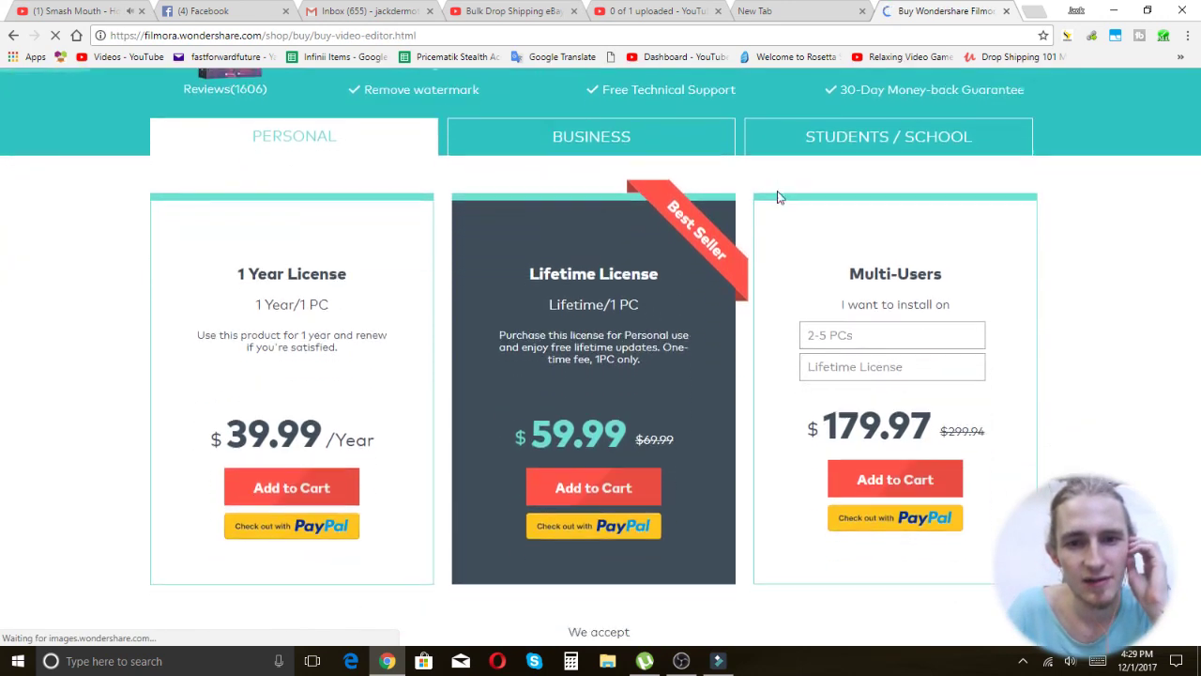
scroll(777, 198, "down", 2)
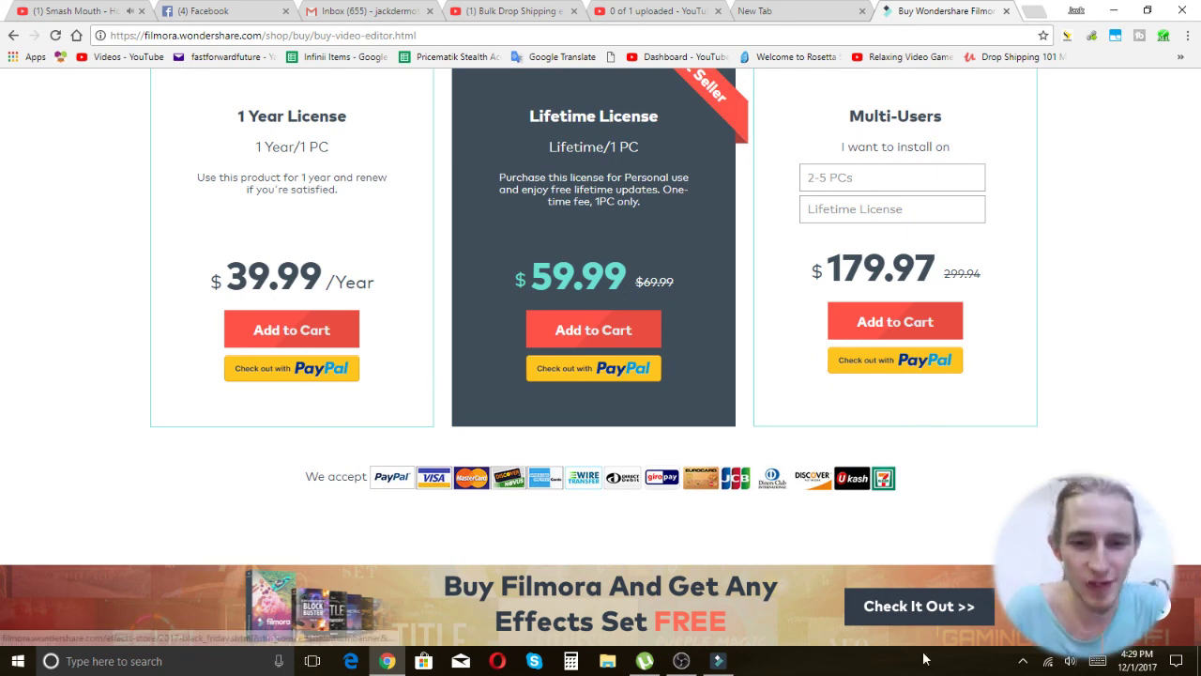
Step: Switch back to Filmora and place the "How To Avoid Walmart Reseller Order Cancellations" clip at the start of the video track
left_click(718, 661)
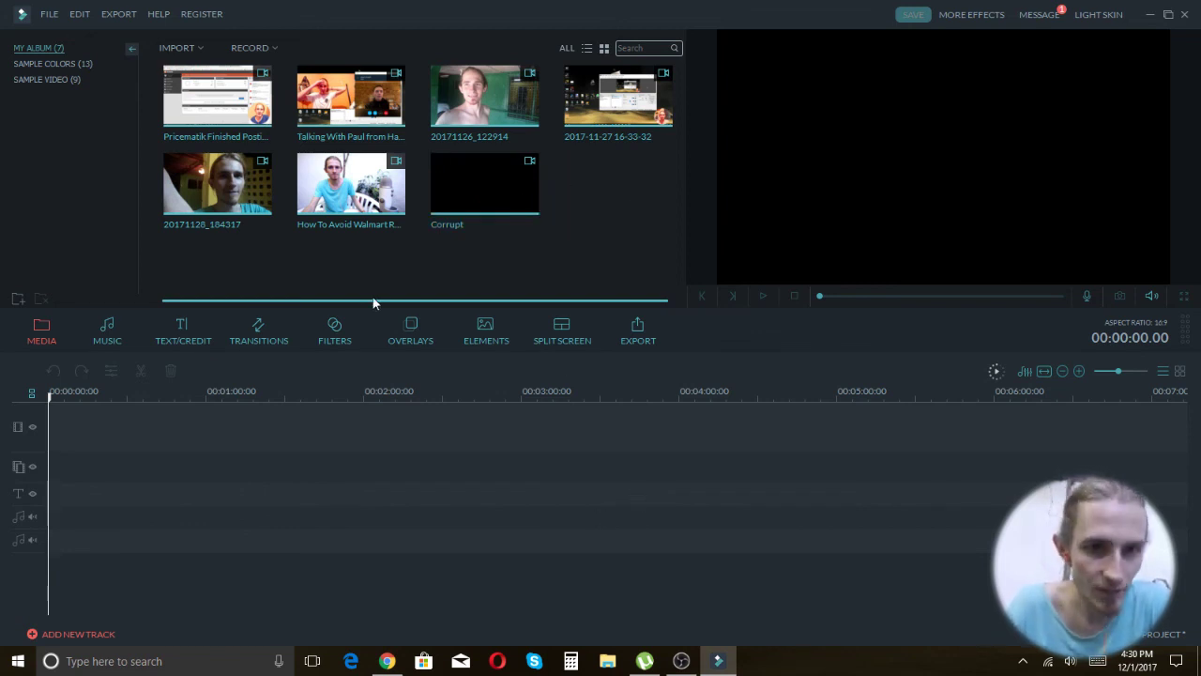
mouse_move(681, 660)
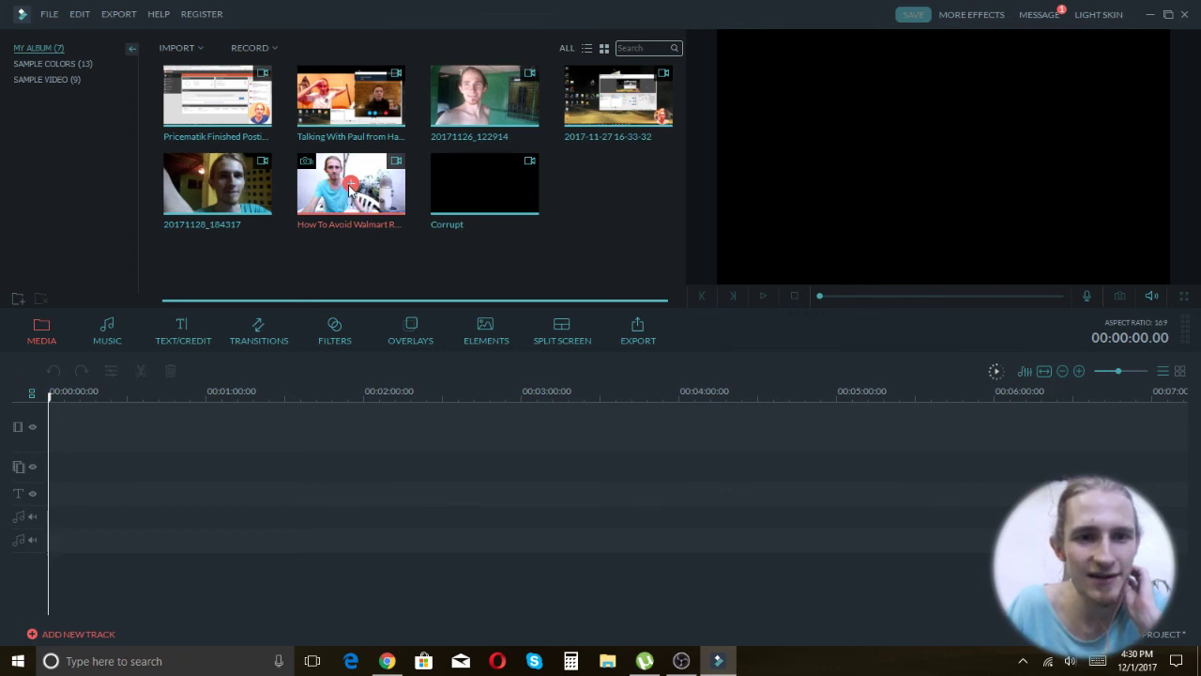
left_click_drag(349, 189, 293, 414)
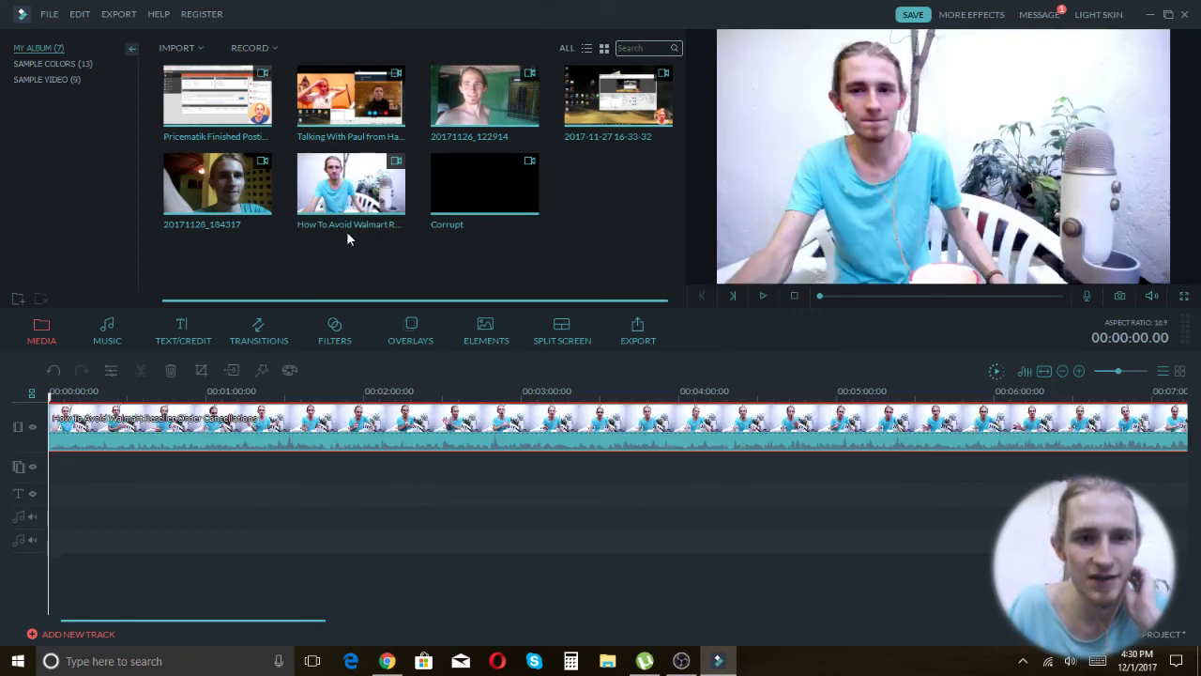
Step: Open the media file import dialog, look through the Videos folder, and close it without importing anything
left_click(178, 47)
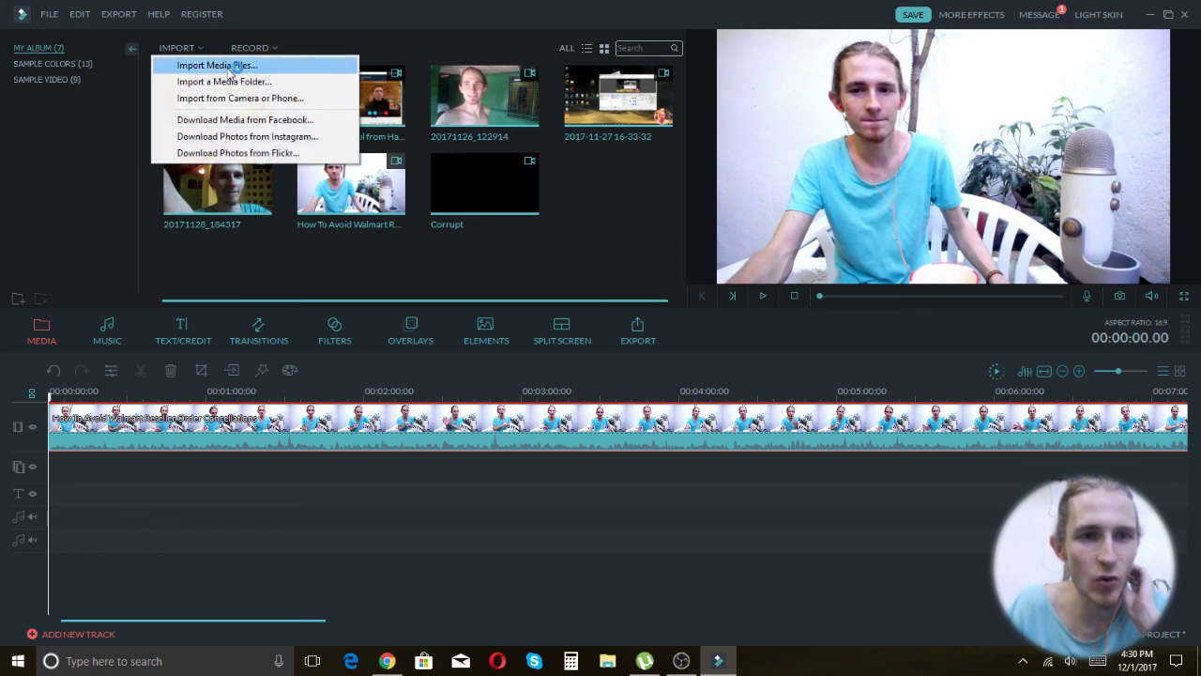
left_click(228, 63)
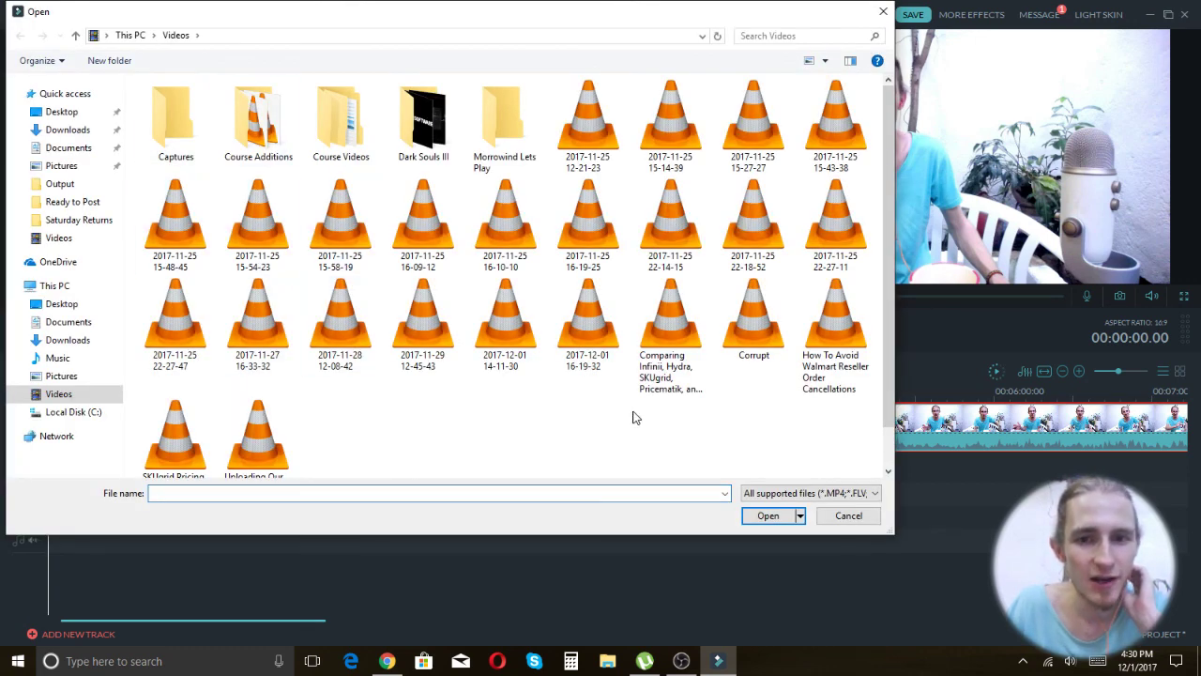
scroll(371, 332, "down", 1)
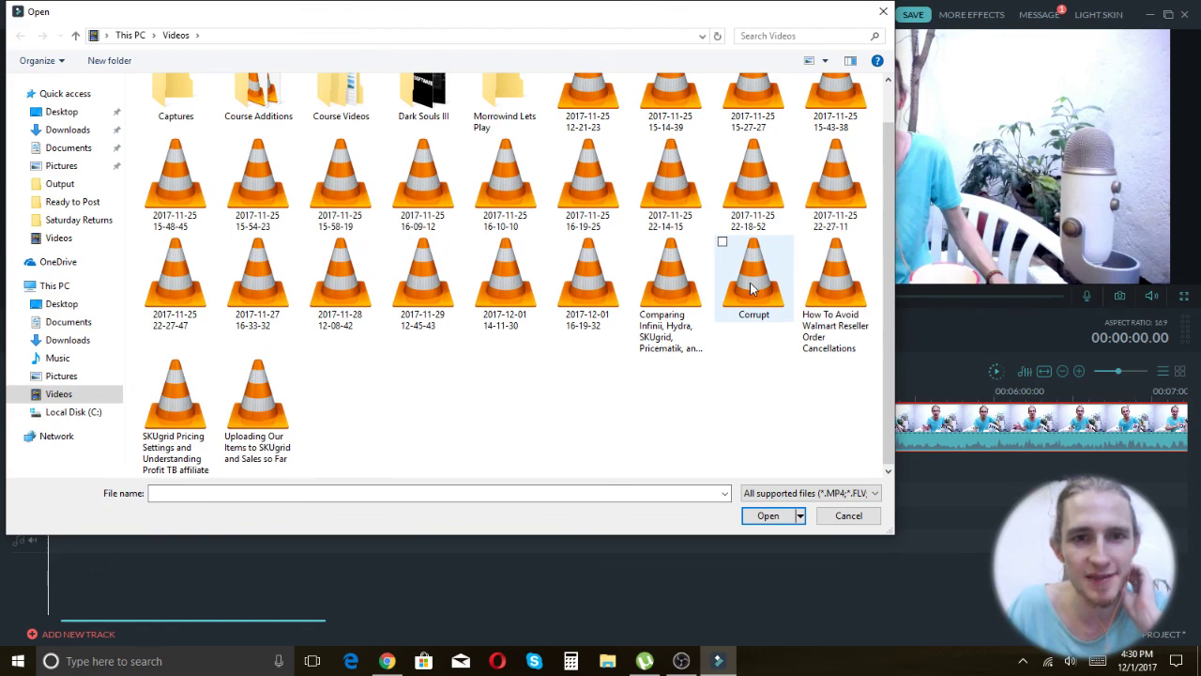
left_click(885, 18)
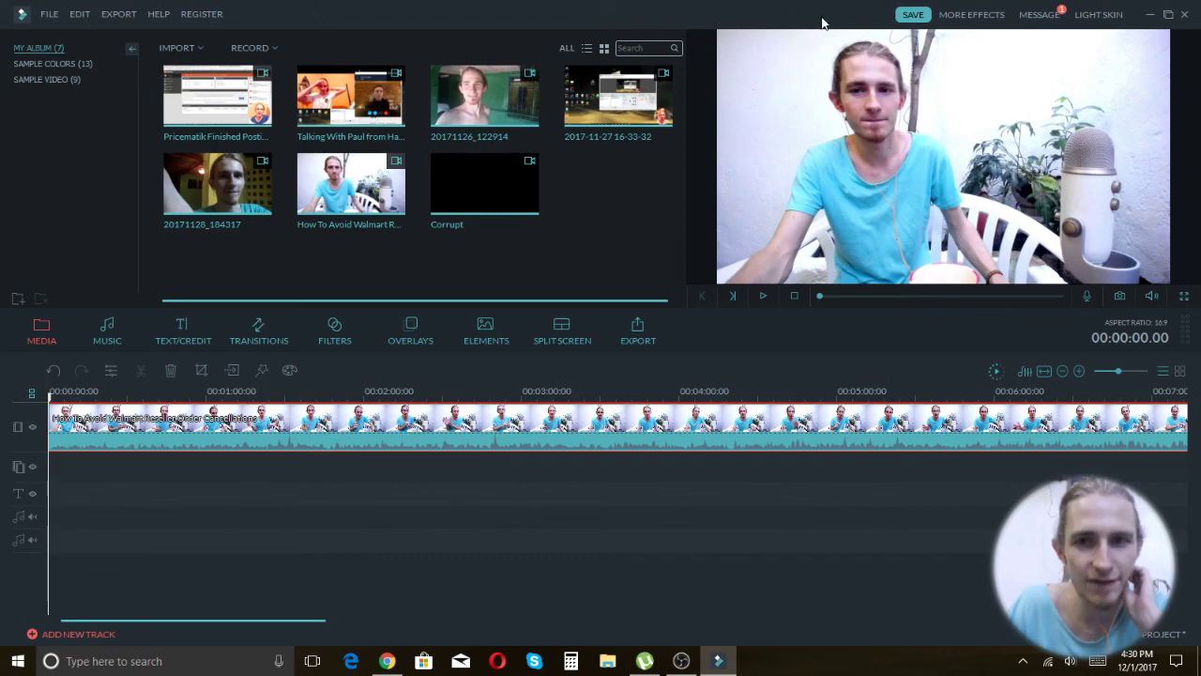
Step: Snap the Filmora window to the left half of the screen, view the clip preview in full screen, and exit it
left_click_drag(820, 12, 2, 171)
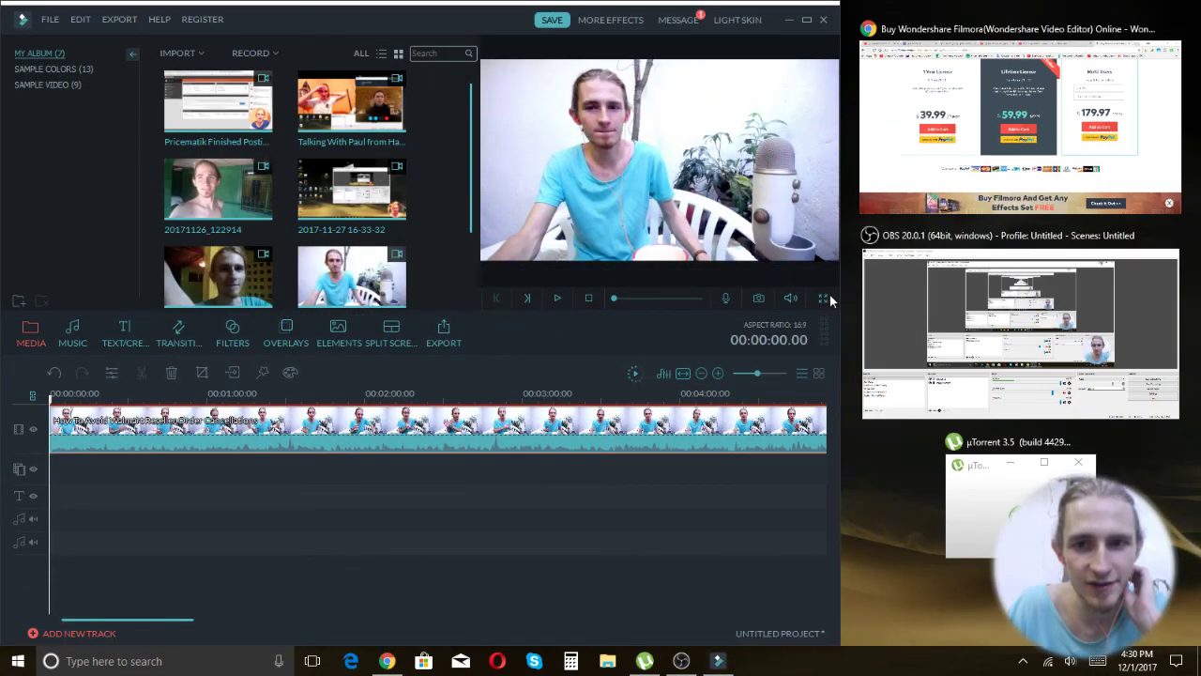
left_click(825, 298)
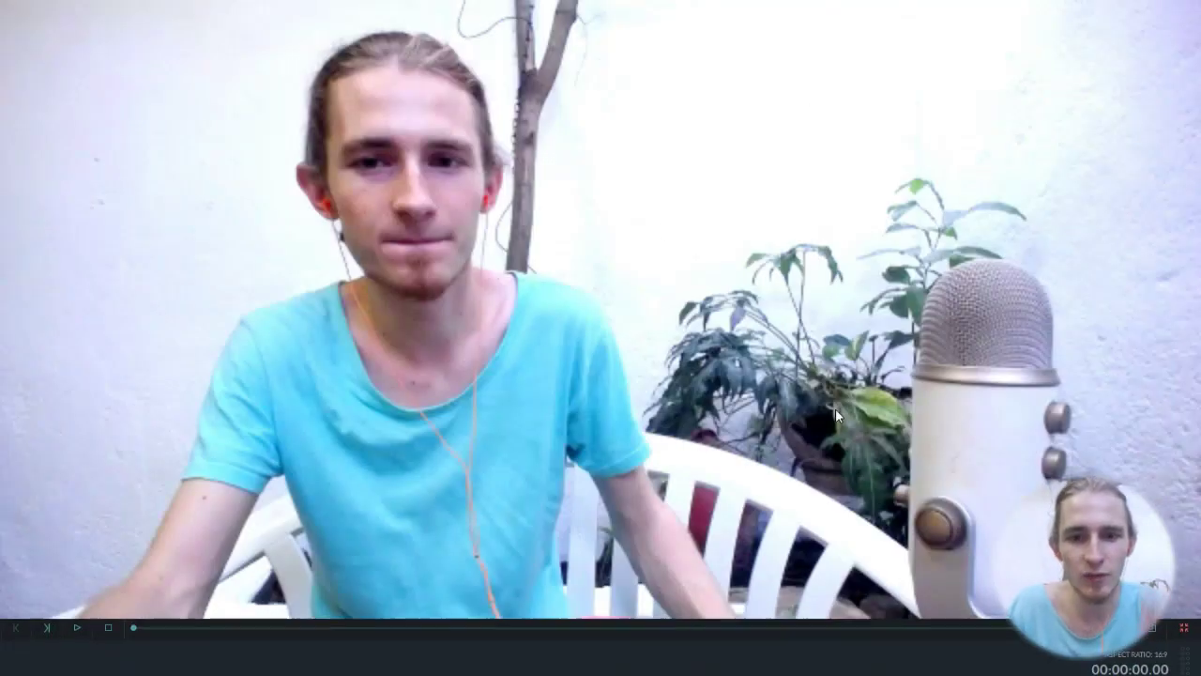
key("Escape")
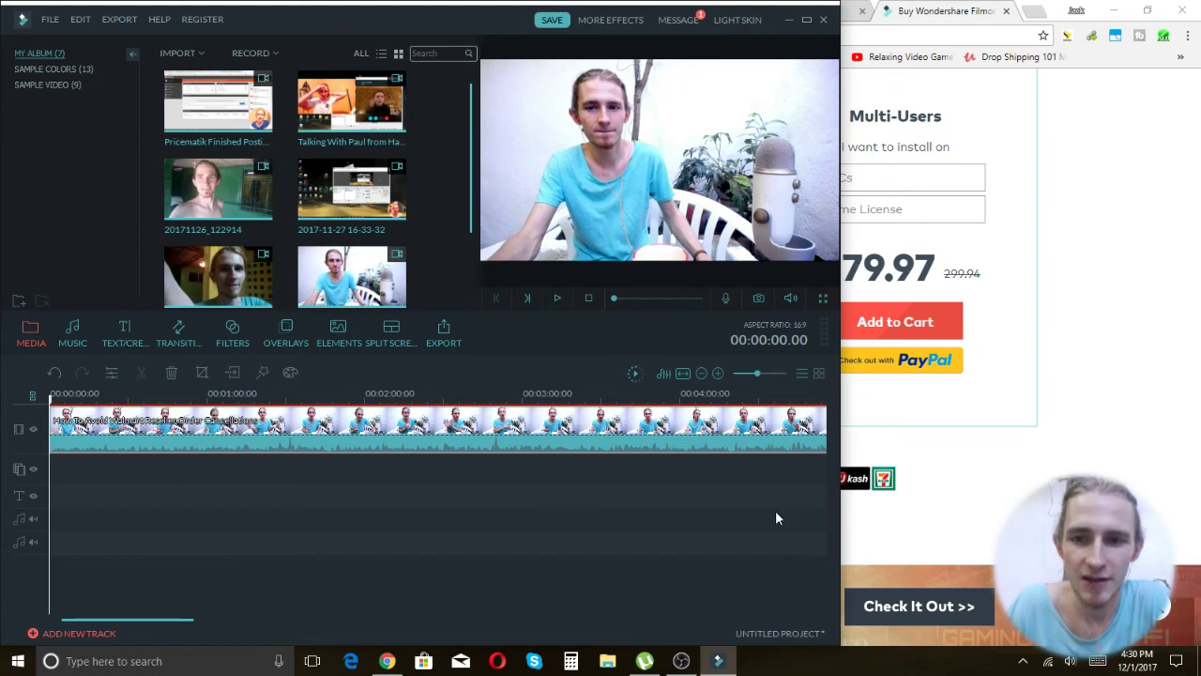
Step: Minimize Filmora and Chrome, open File Explorer, and look through the recordings in the Videos folder
left_click(786, 20)
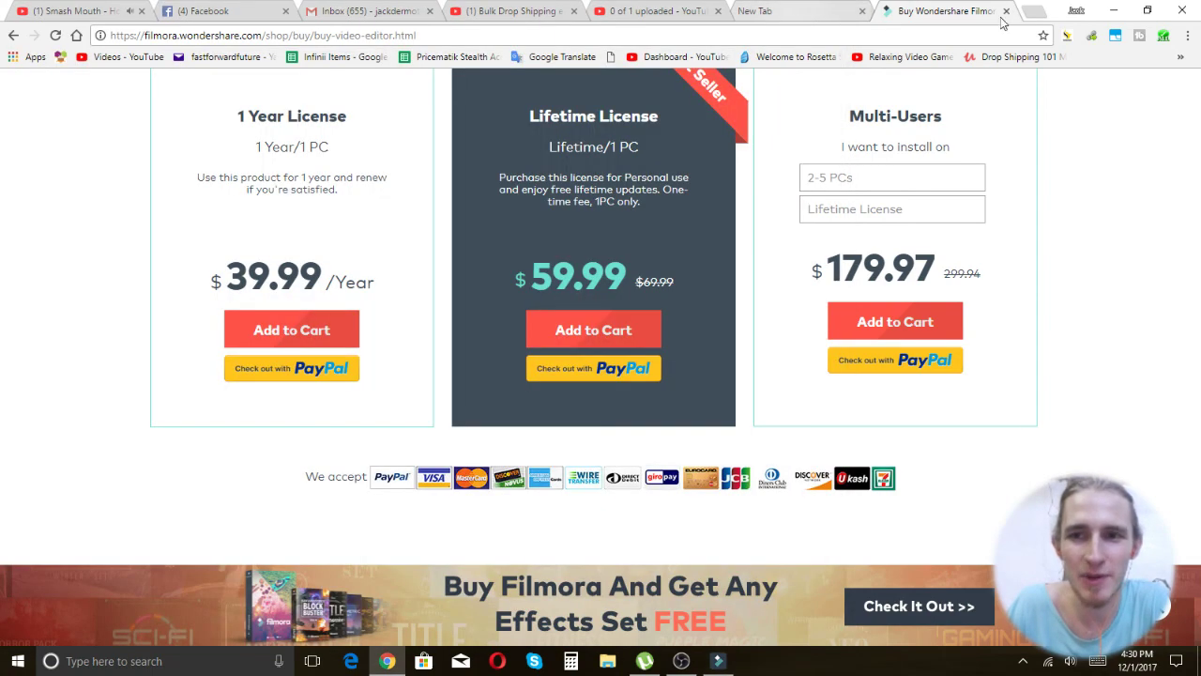
left_click(1110, 12)
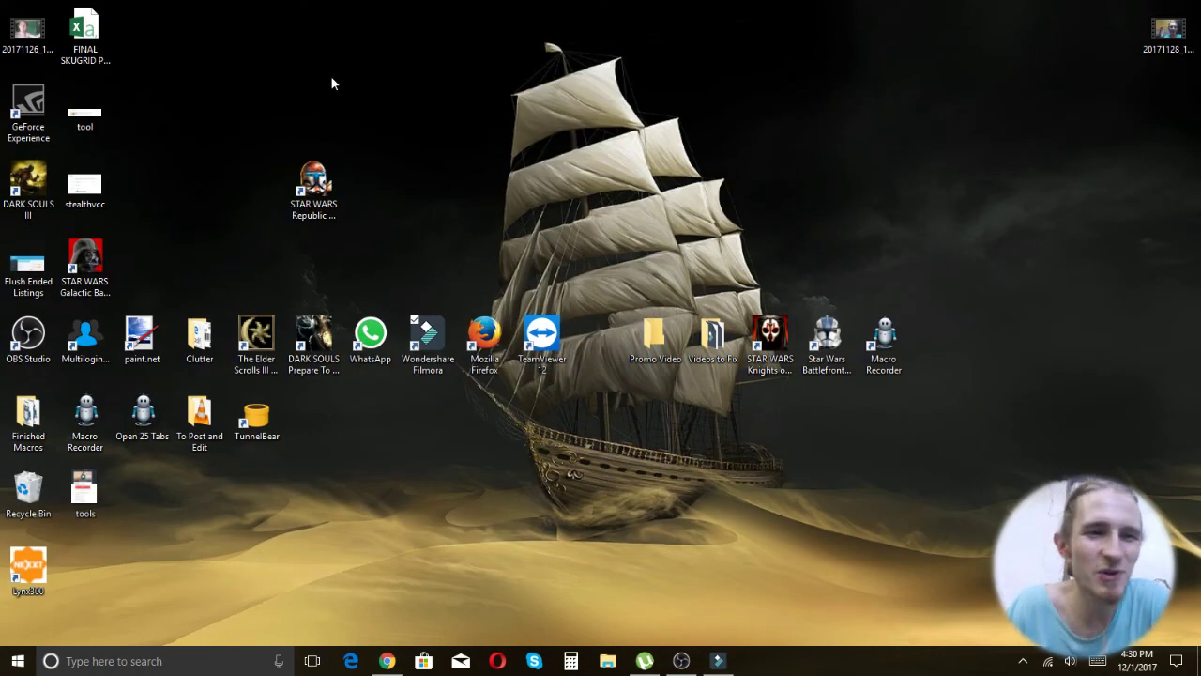
left_click(607, 660)
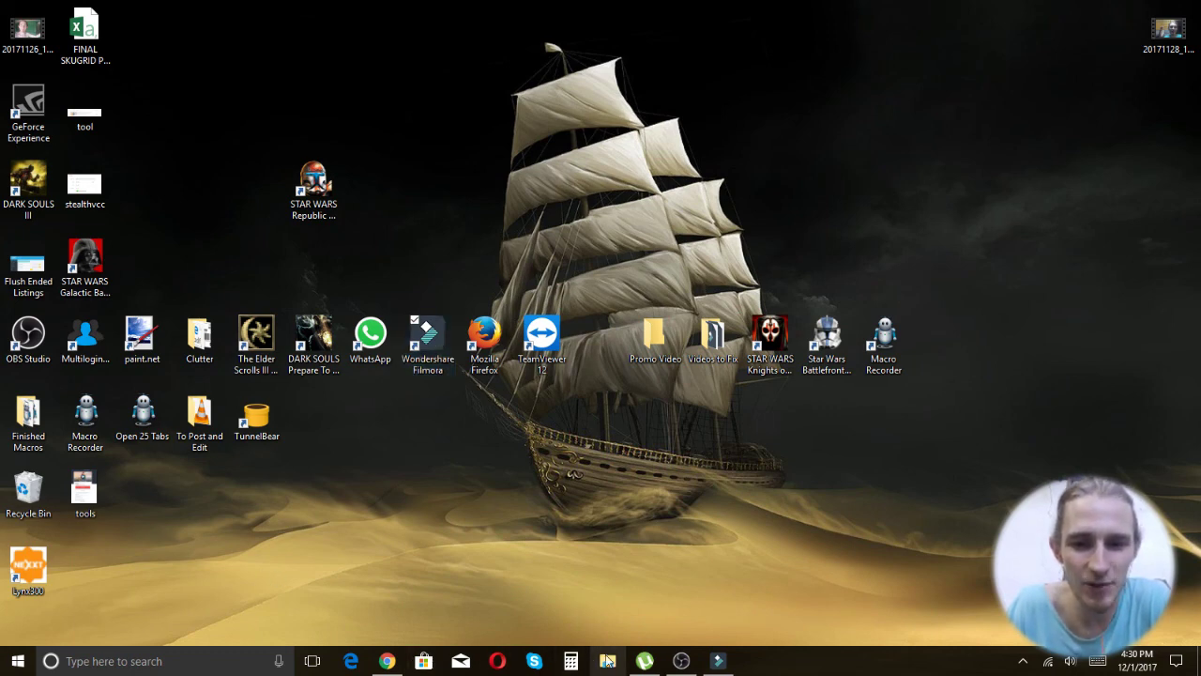
left_click(607, 660)
left_click(920, 277)
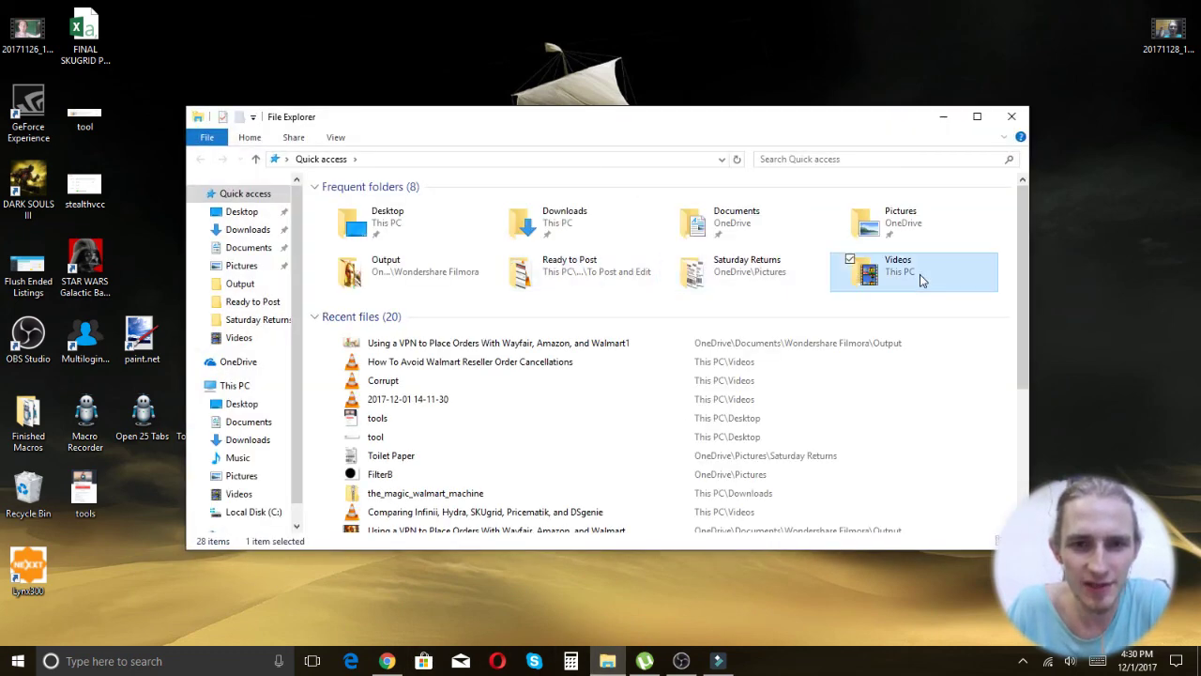
double_click(919, 274)
scroll(525, 303, "down", 5)
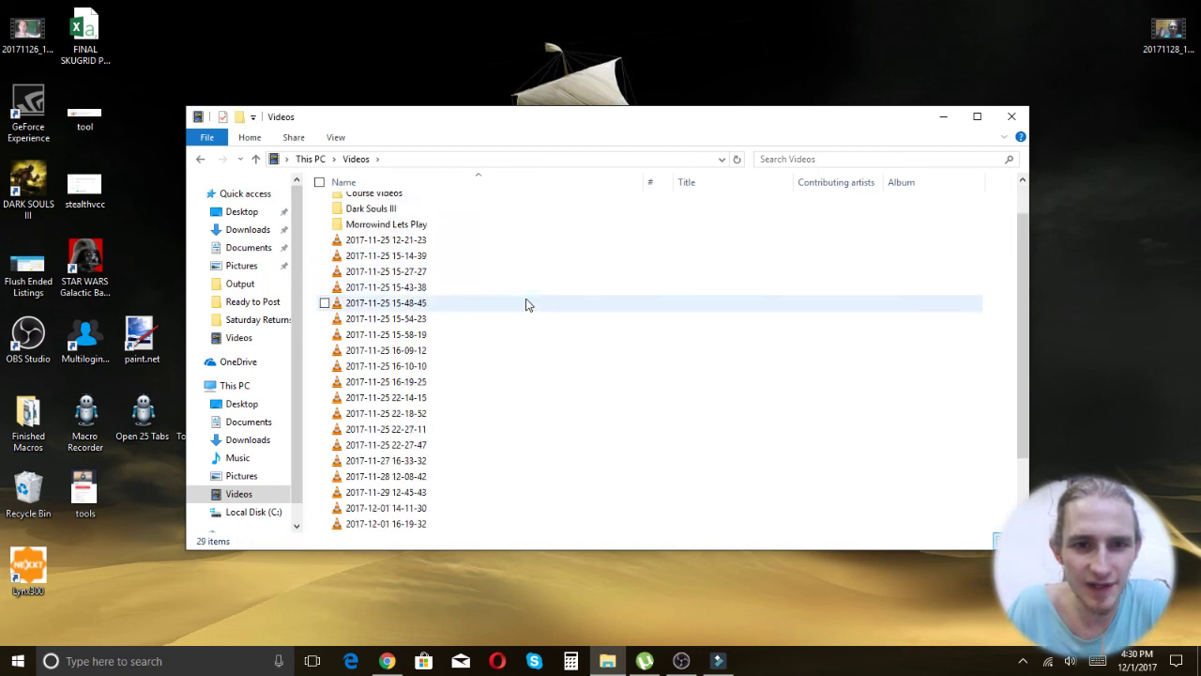
Step: From the Output folder, briefly play "Using a VPN to Place Orders With Wayfair, Amazon, and Walmart1", pause it, and close the player
left_click(245, 283)
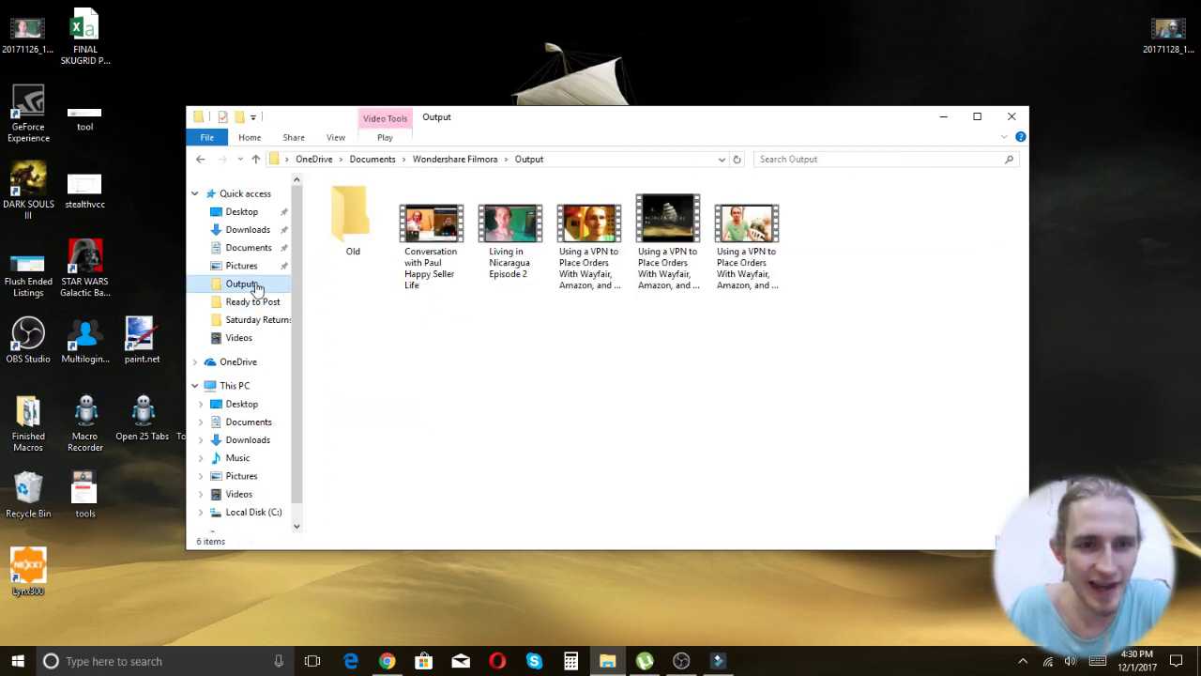
double_click(767, 248)
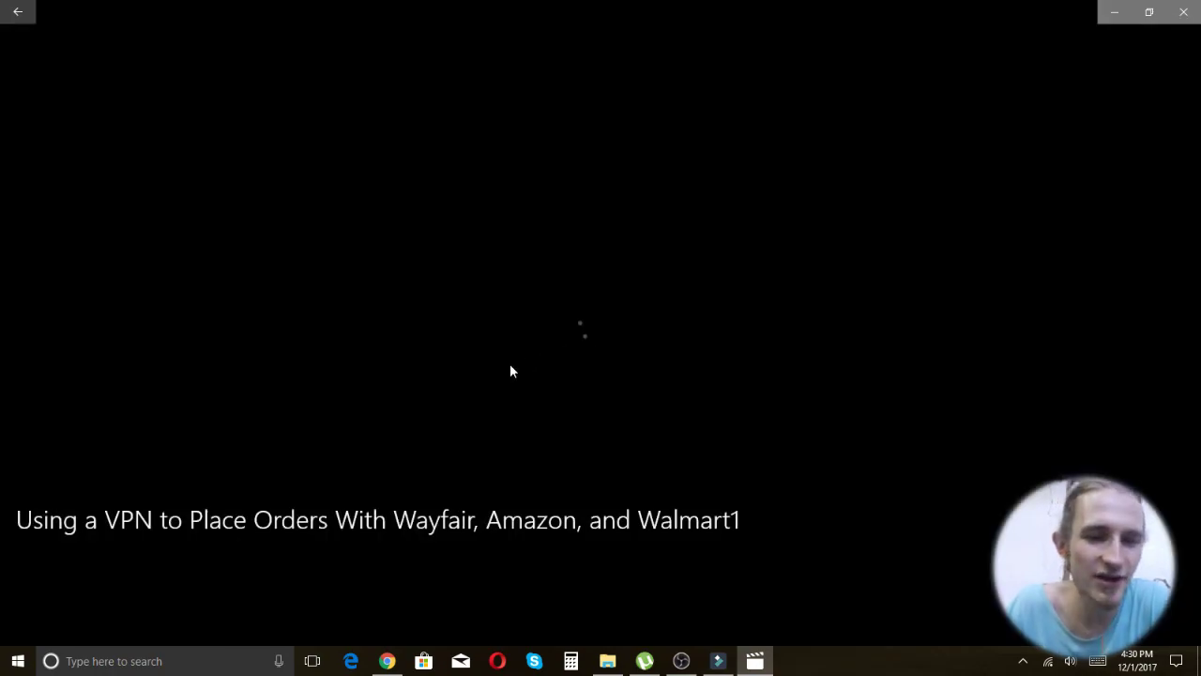
left_click(601, 637)
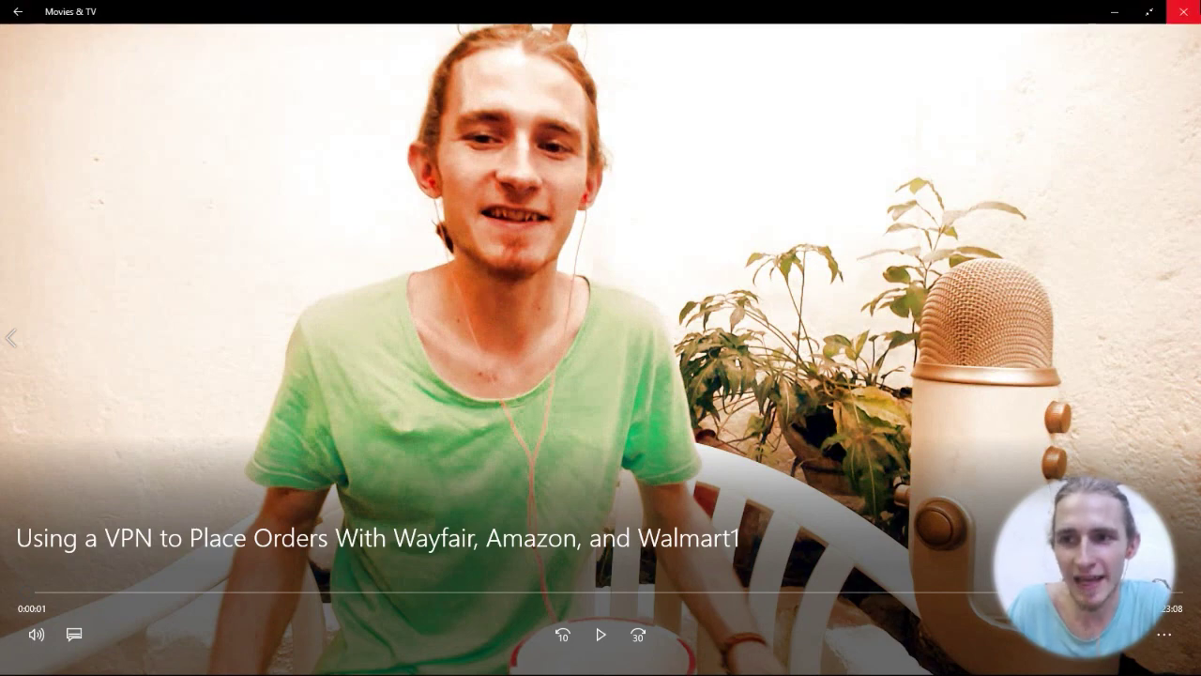
left_click(1183, 12)
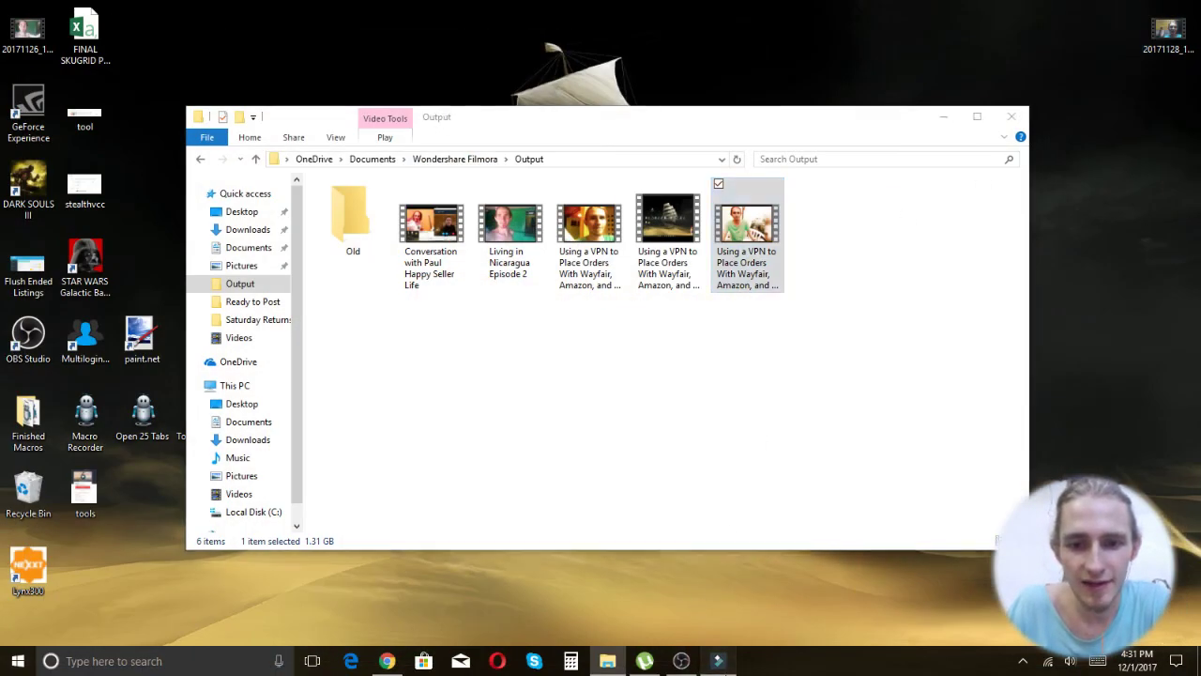
Step: Switch back to Filmora and open advanced color tuning for the Walmart clip on the timeline
left_click(718, 661)
right_click(344, 425)
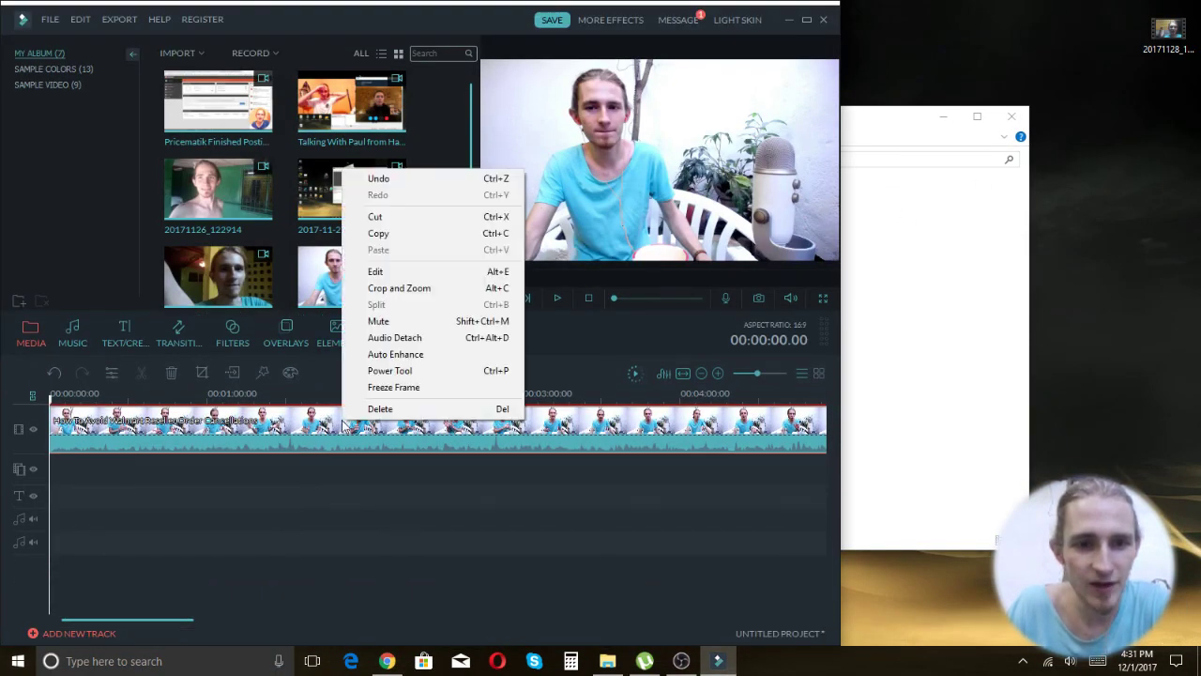
left_click(394, 272)
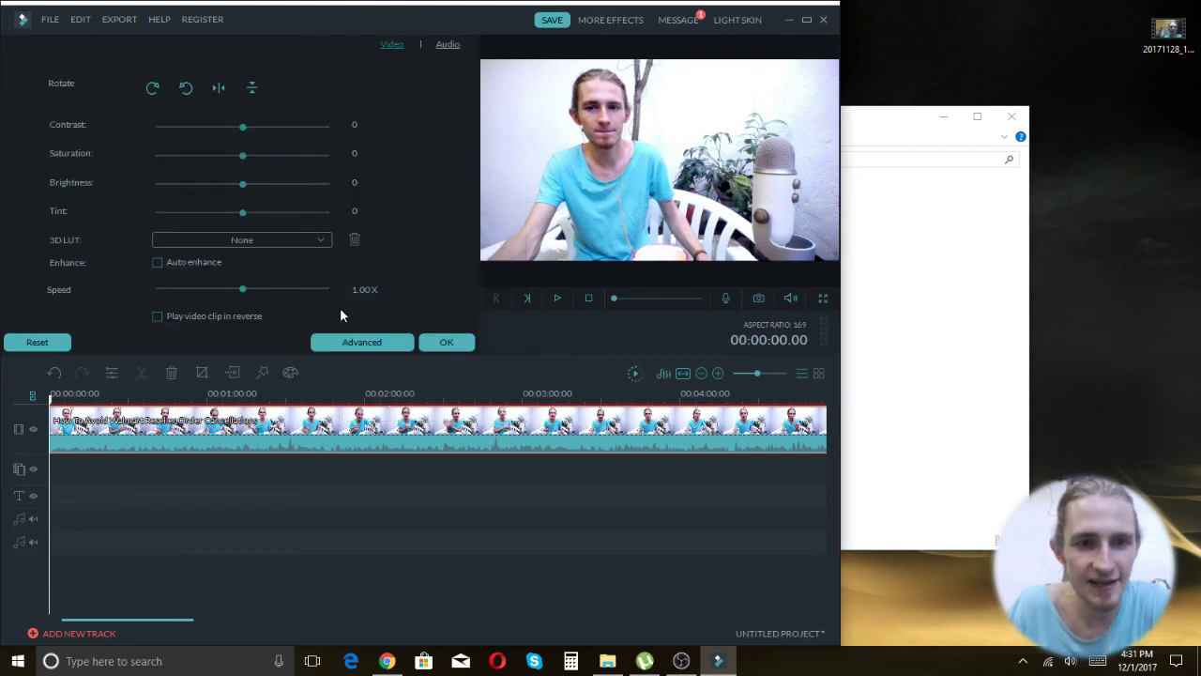
left_click(374, 343)
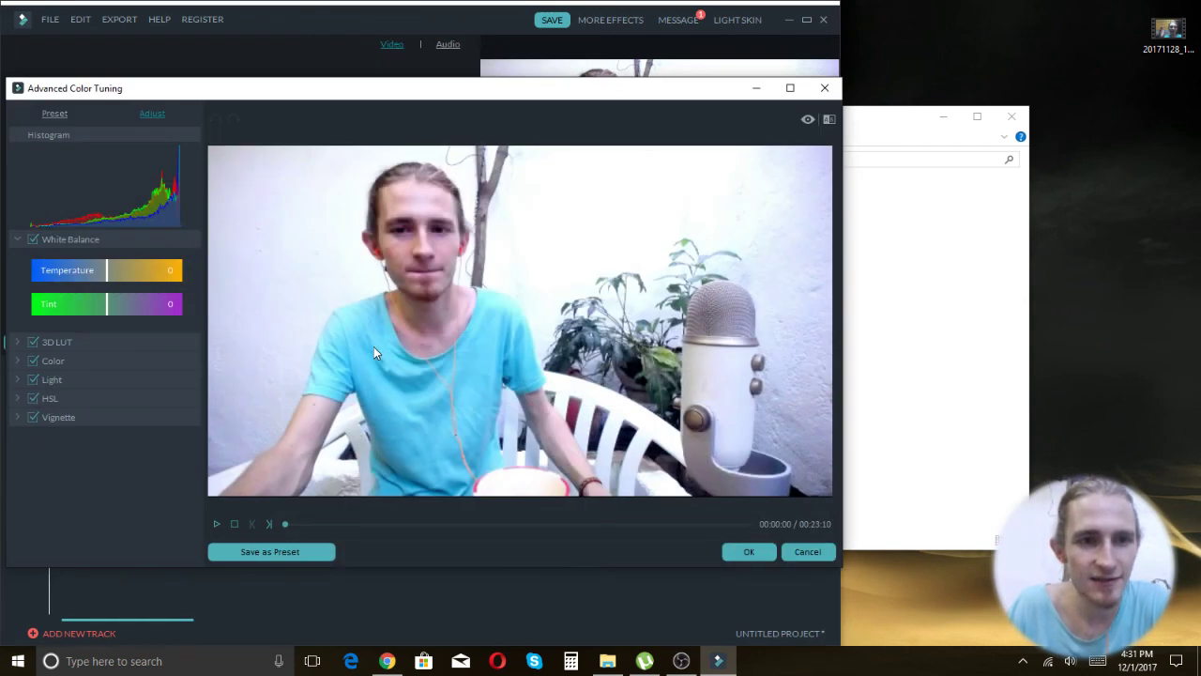
Step: Try out color presets such as Boost Color, Warm and Shadow Details on the clip, and close color tuning without applying them
left_click(44, 116)
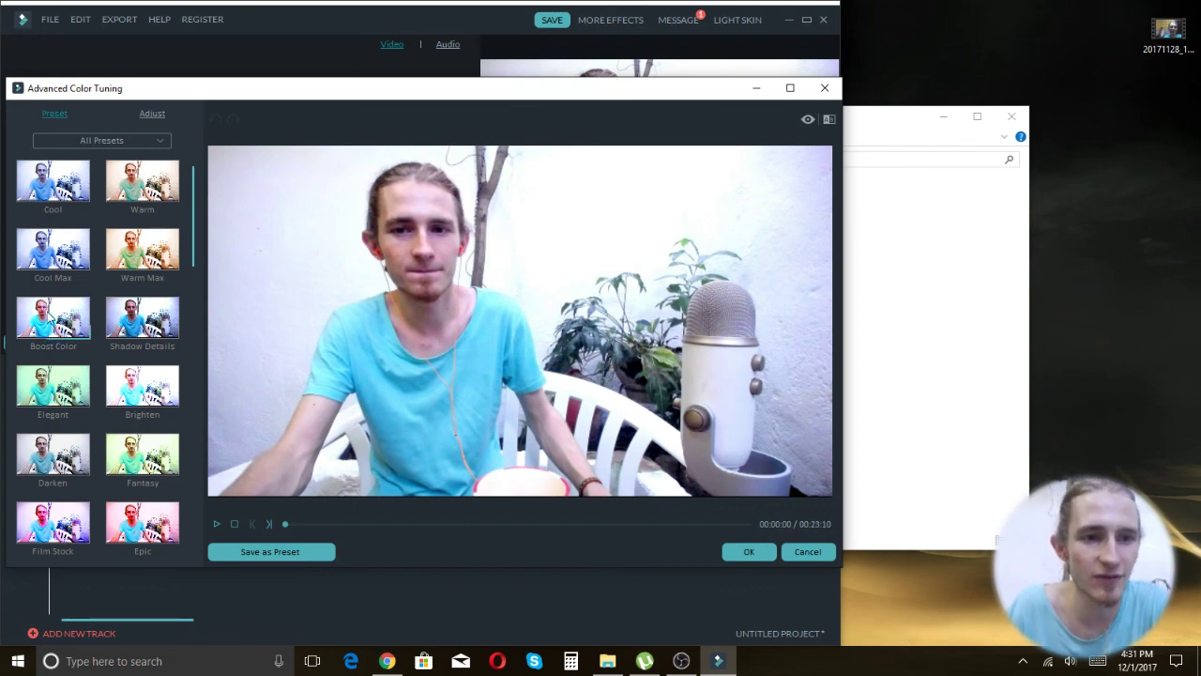
double_click(113, 312)
double_click(75, 327)
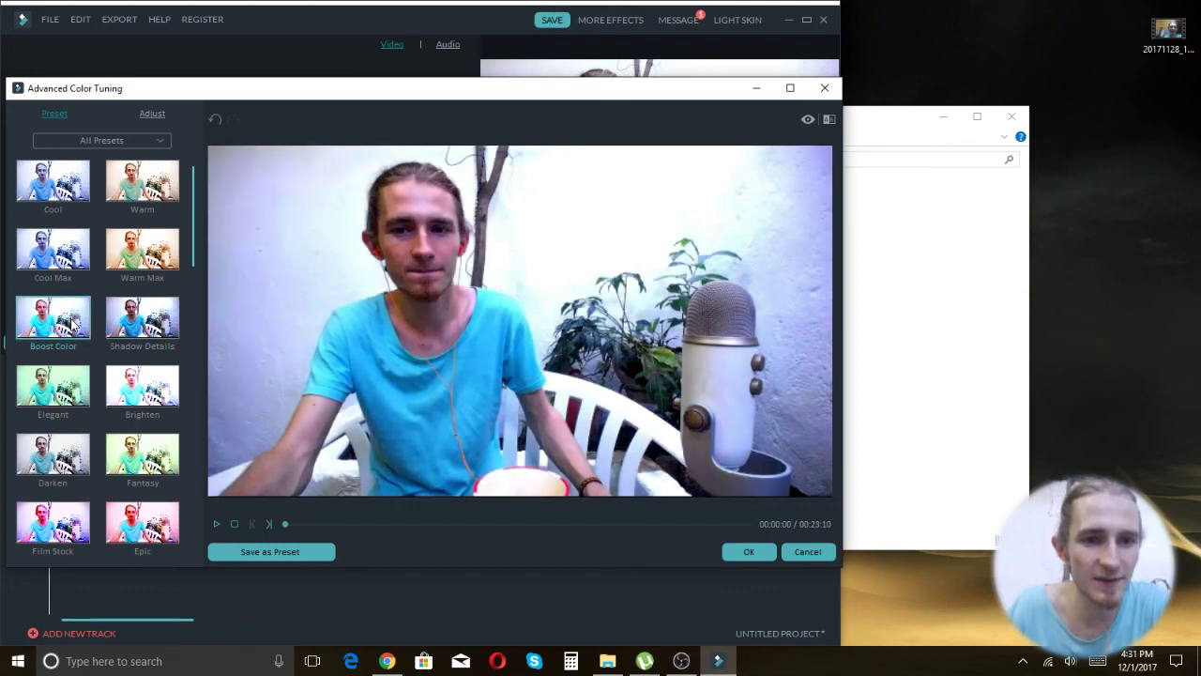
double_click(134, 245)
double_click(157, 199)
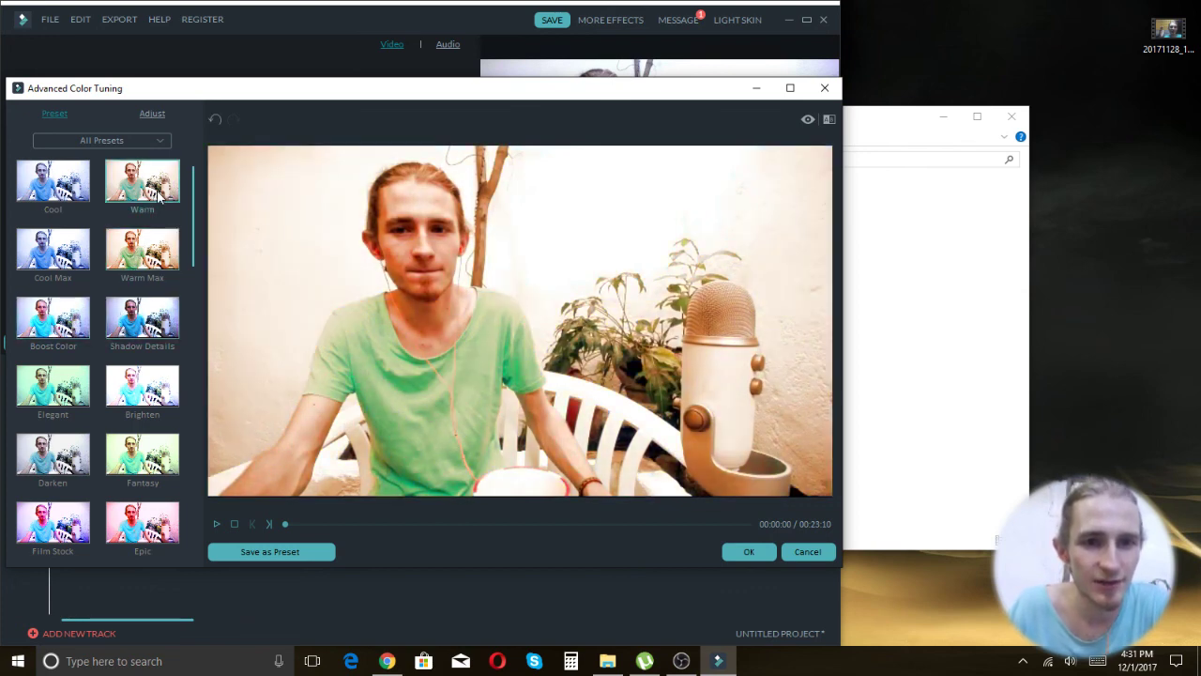
double_click(161, 400)
double_click(137, 324)
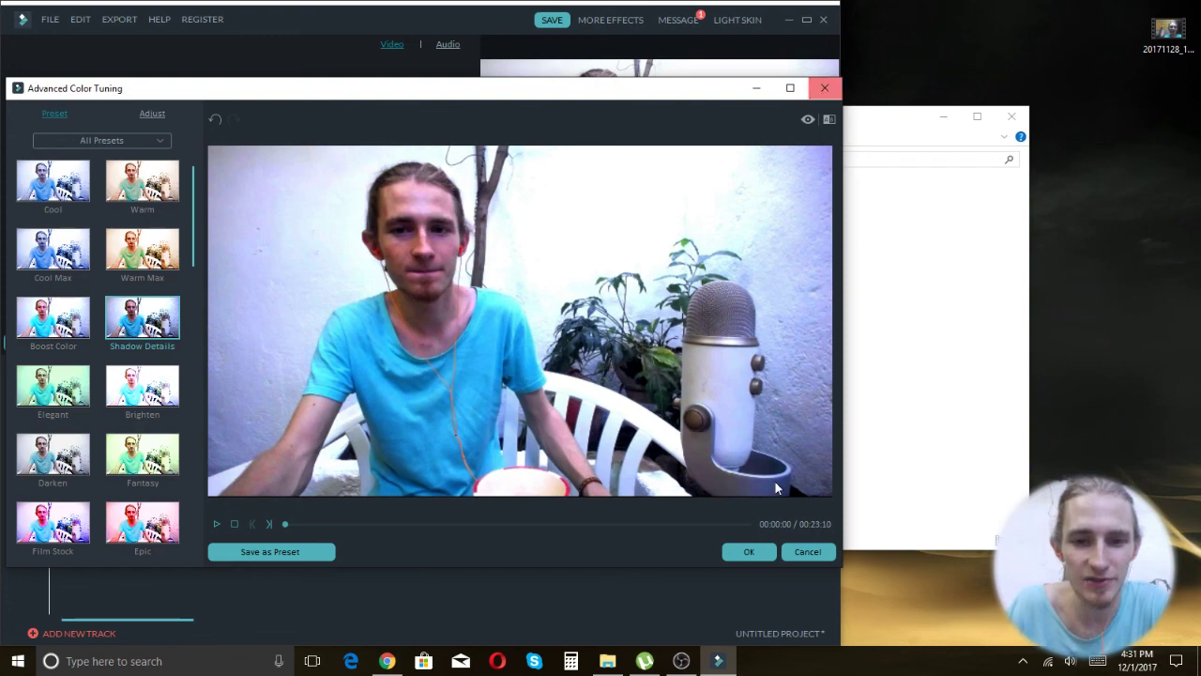
left_click(825, 87)
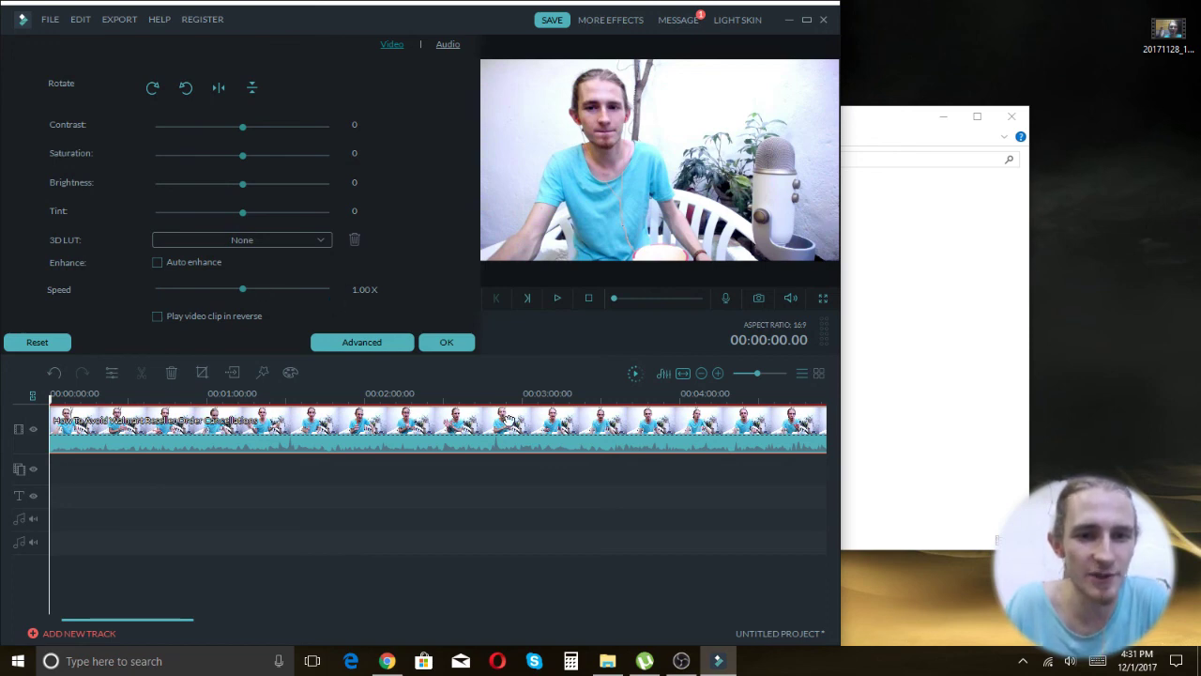
Step: Close the clip's edit settings, review the AVI output options in the export dialog, and leave without exporting
left_click(464, 348)
left_click(444, 344)
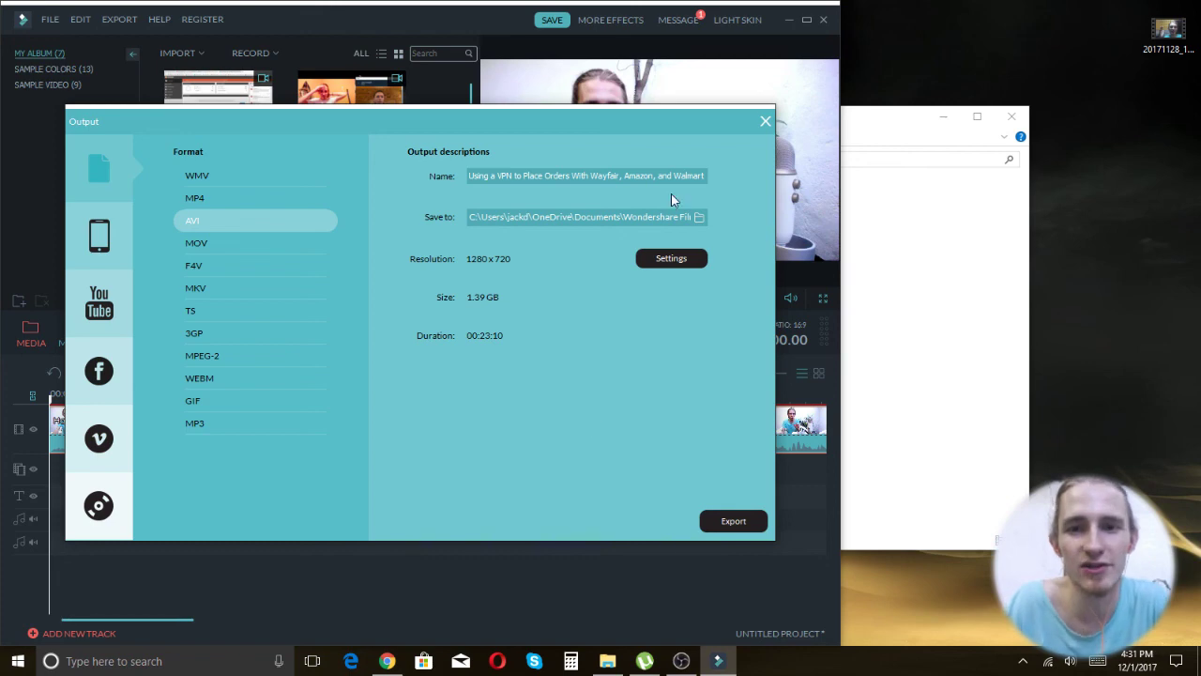
left_click(765, 122)
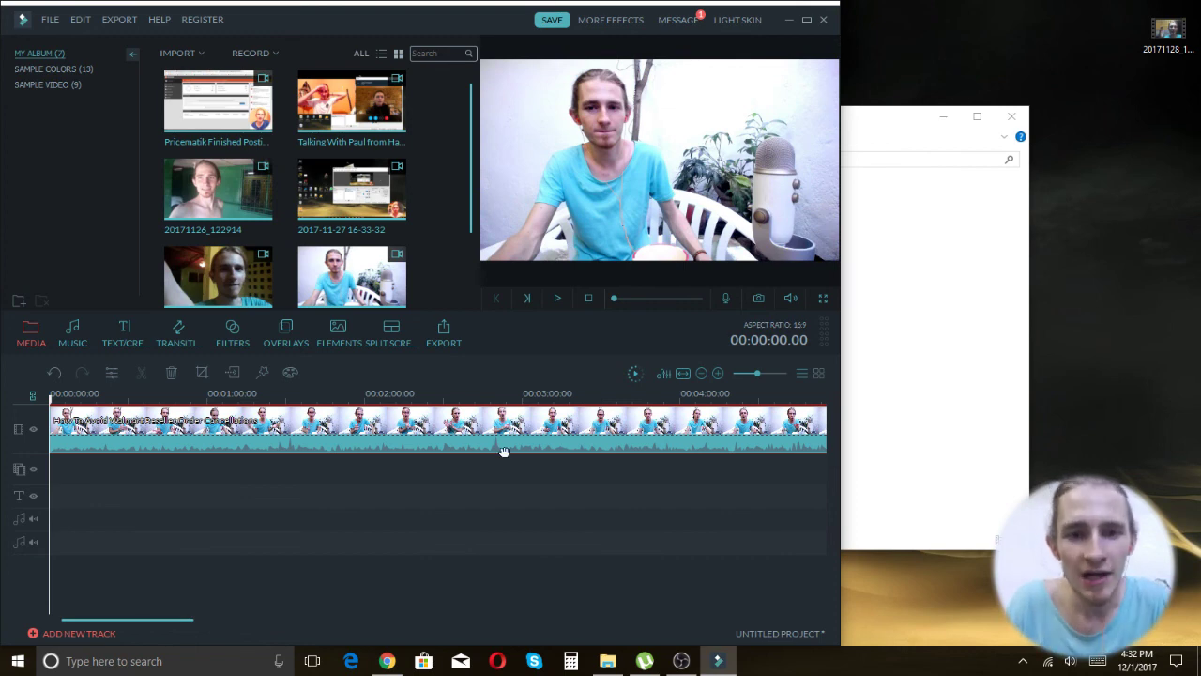
Step: Open the timeline clip's edit settings, review the video adjustment options, and close them
right_click(322, 419)
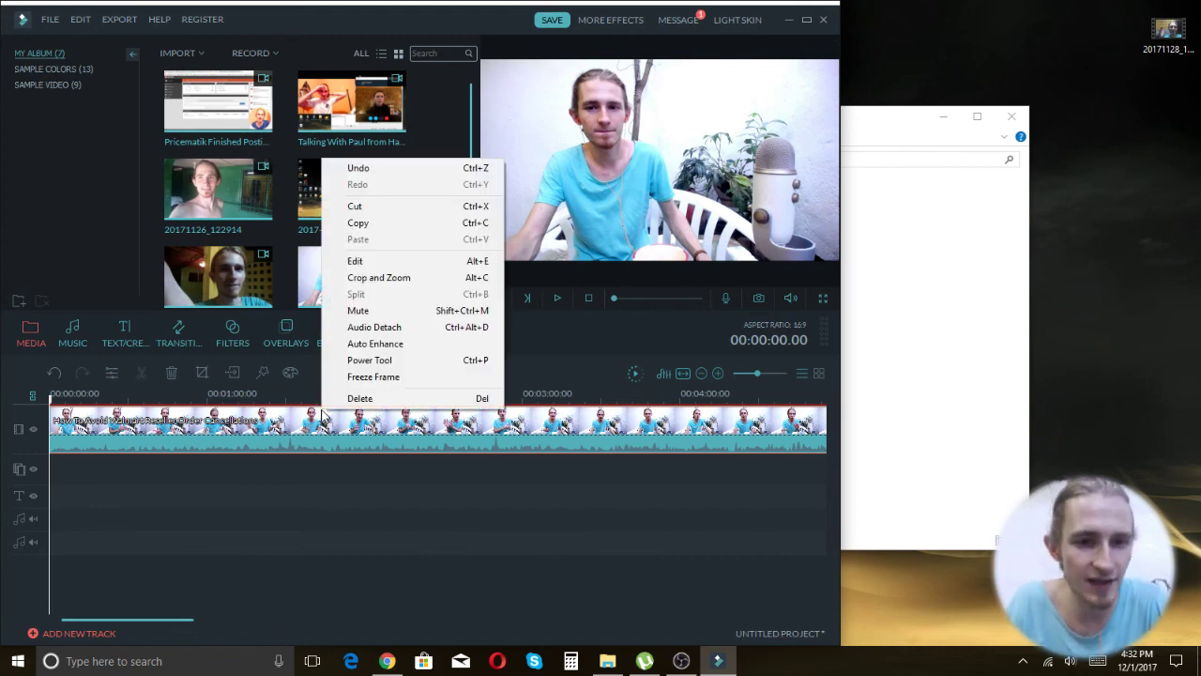
left_click(403, 264)
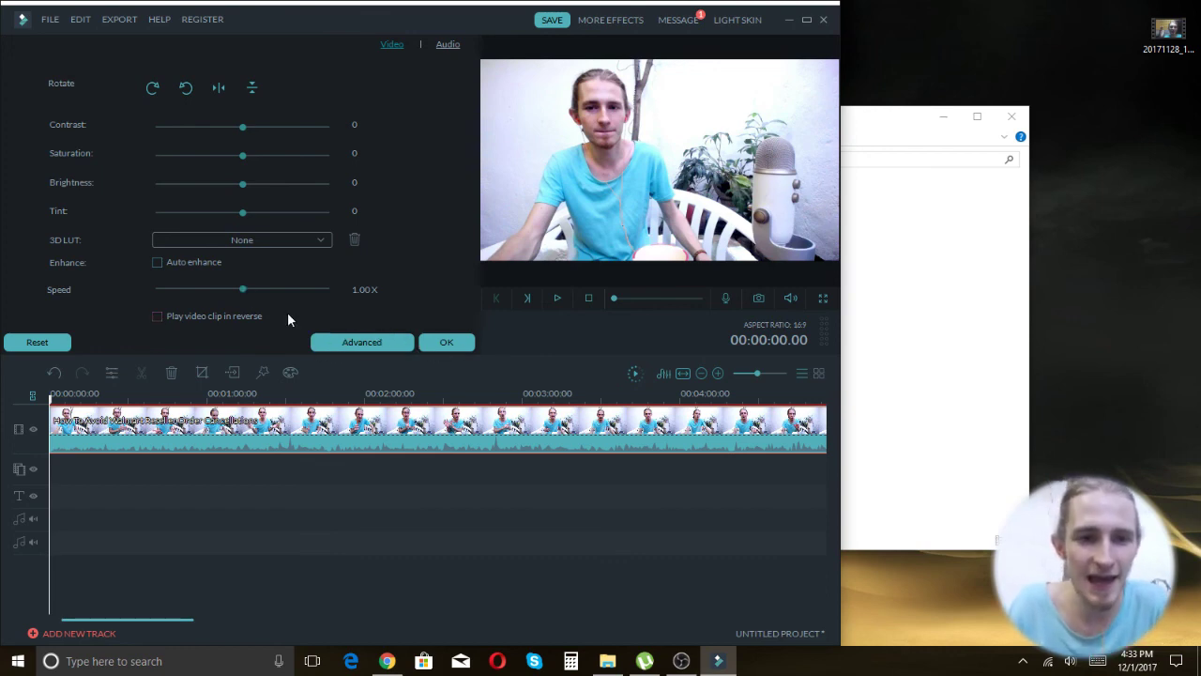
left_click(445, 343)
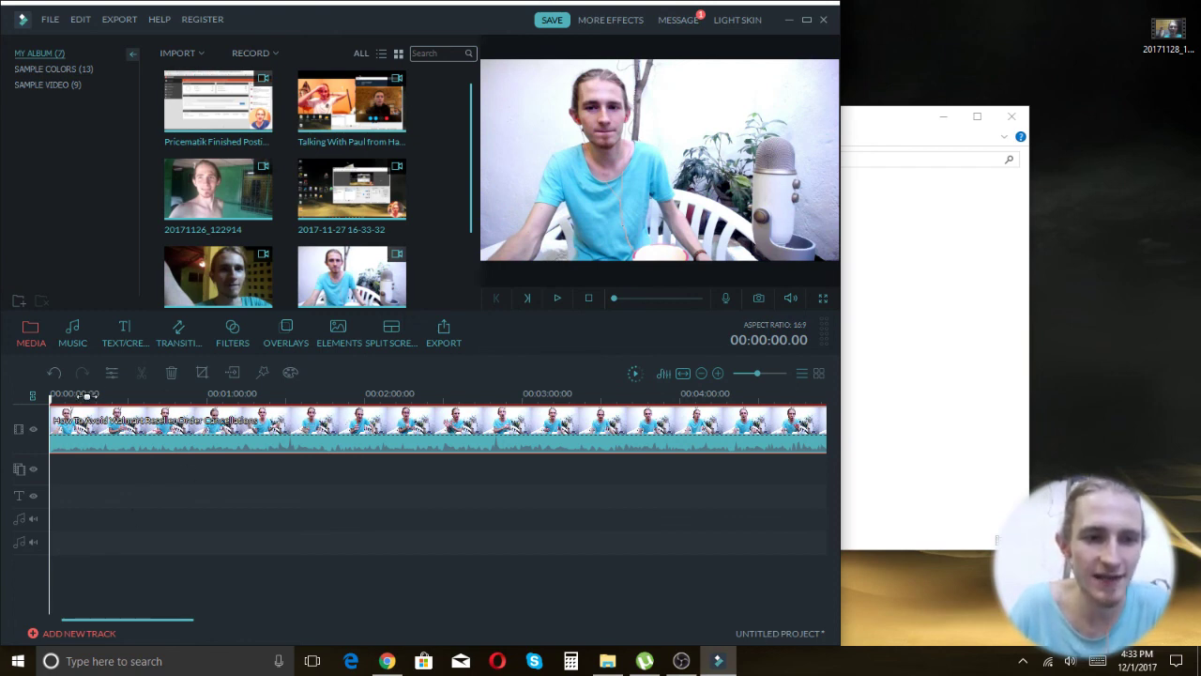
Step: Split the Walmart clip on the video track at 00:01:31.10
left_click(289, 429)
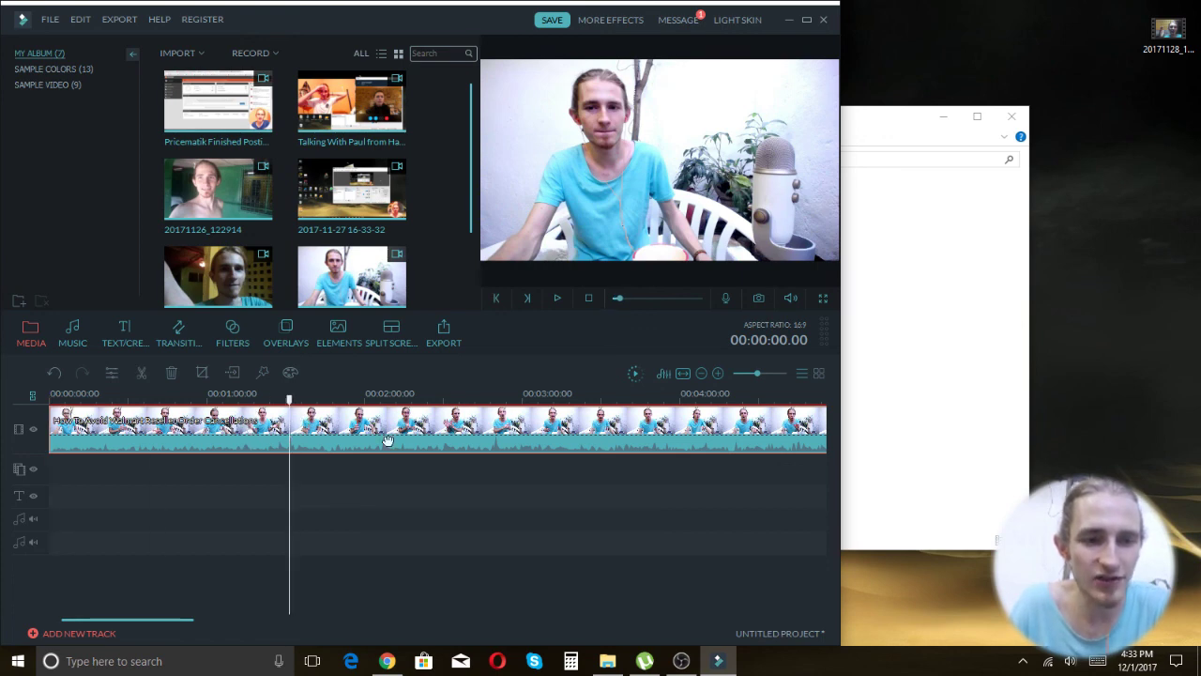
left_click(290, 402)
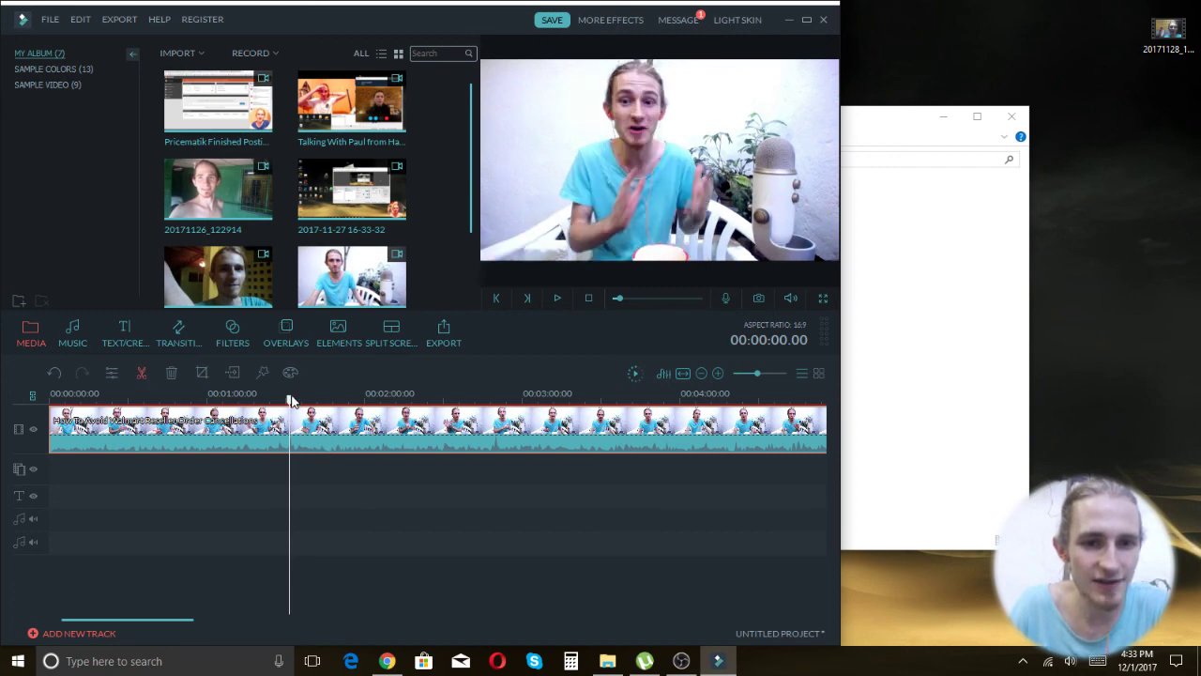
key("ctrl+b")
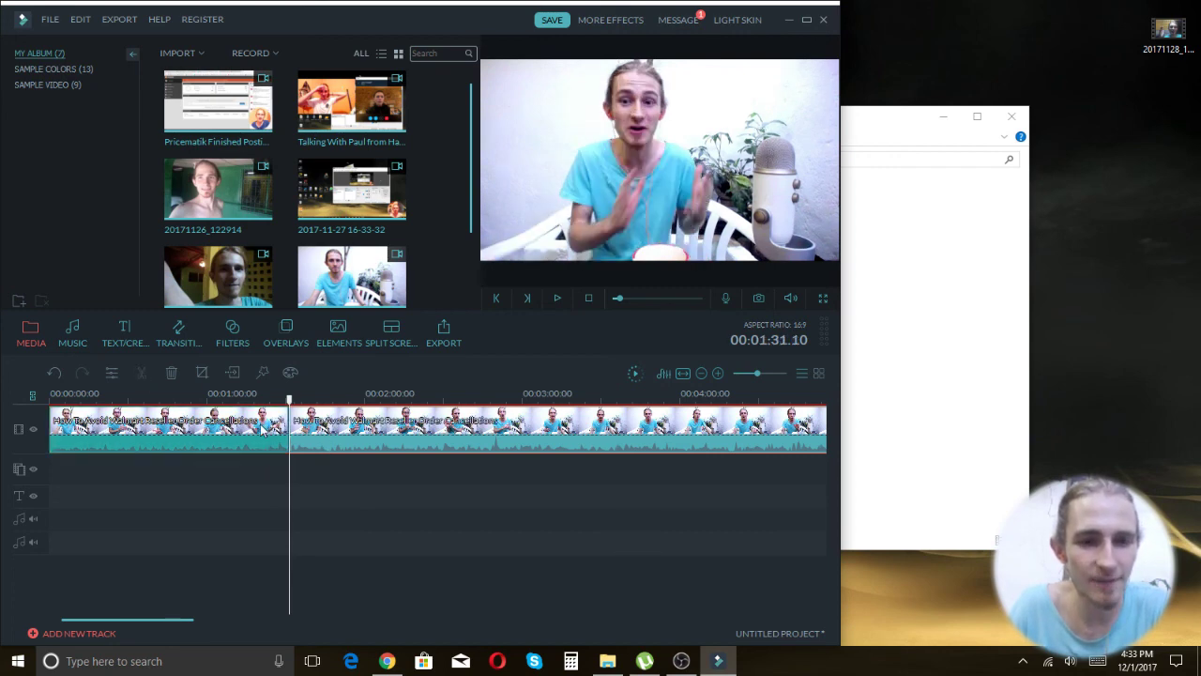
Step: Open the Power Tool for the first Walmart clip segment, enable Mosaic, and place an enlarged mosaic area over the microphone
left_click_drag(293, 401, 246, 399)
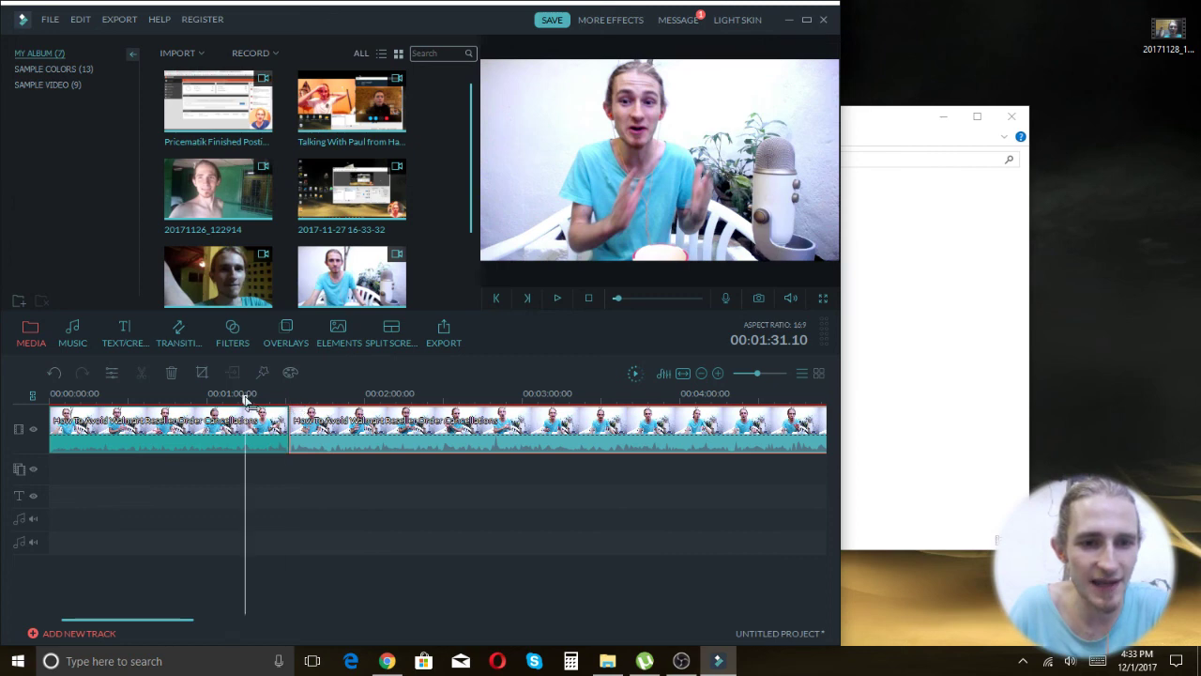
left_click(232, 423)
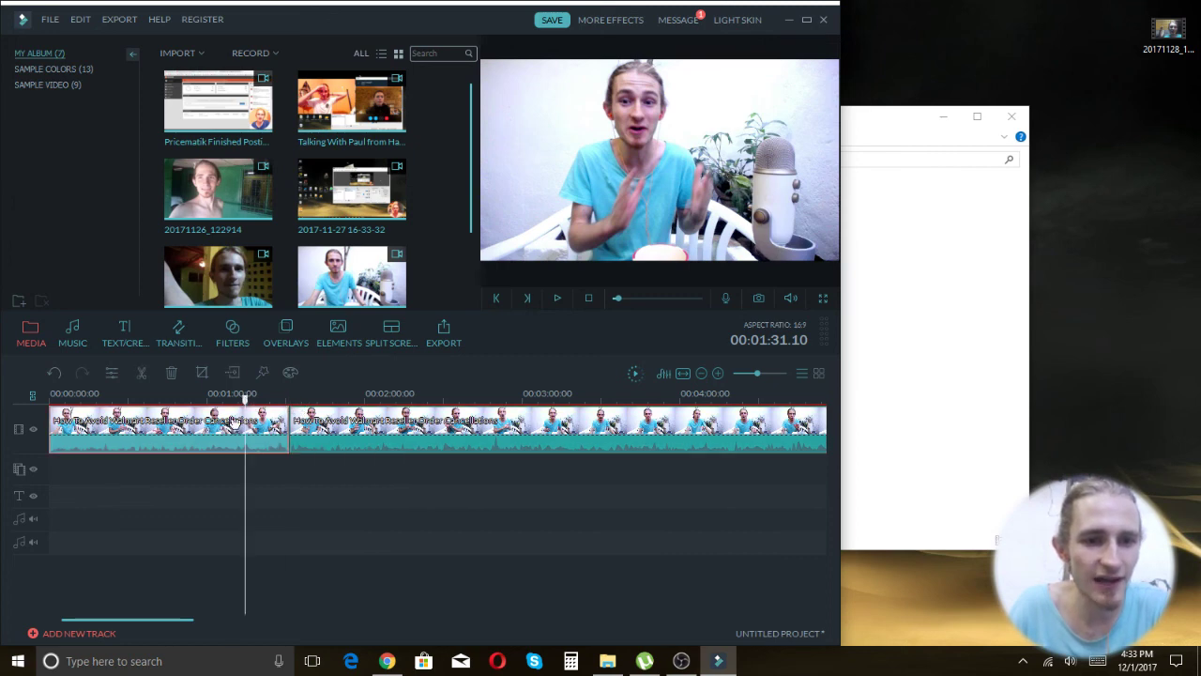
right_click(259, 418)
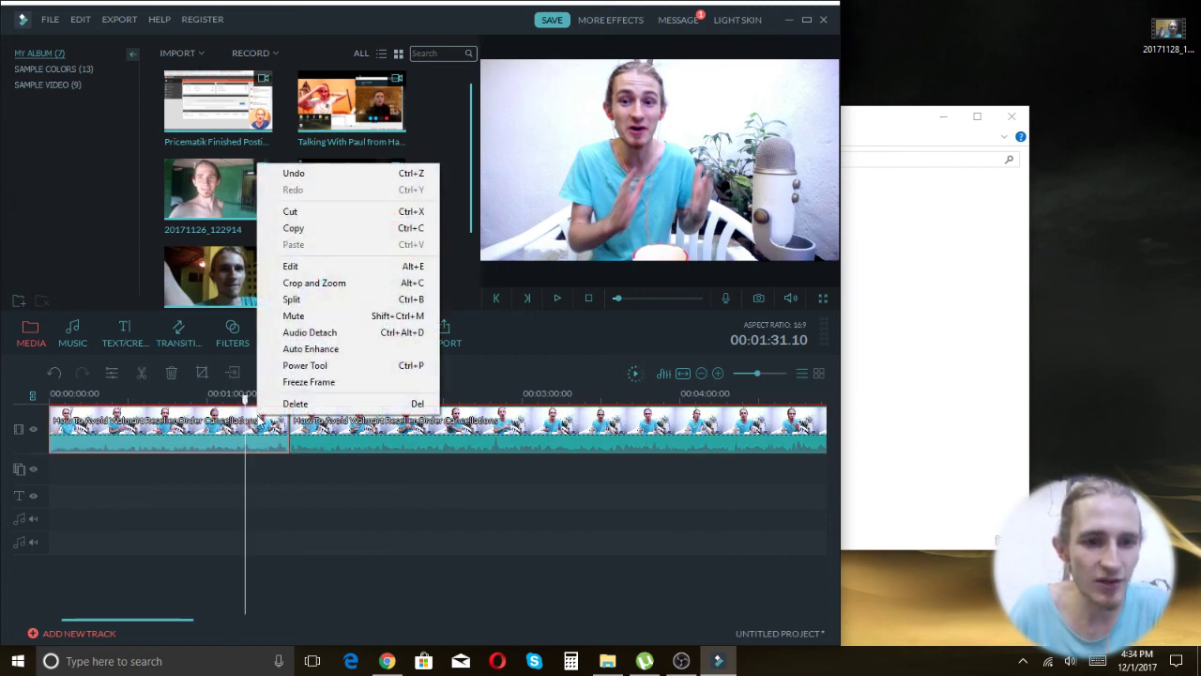
left_click(342, 366)
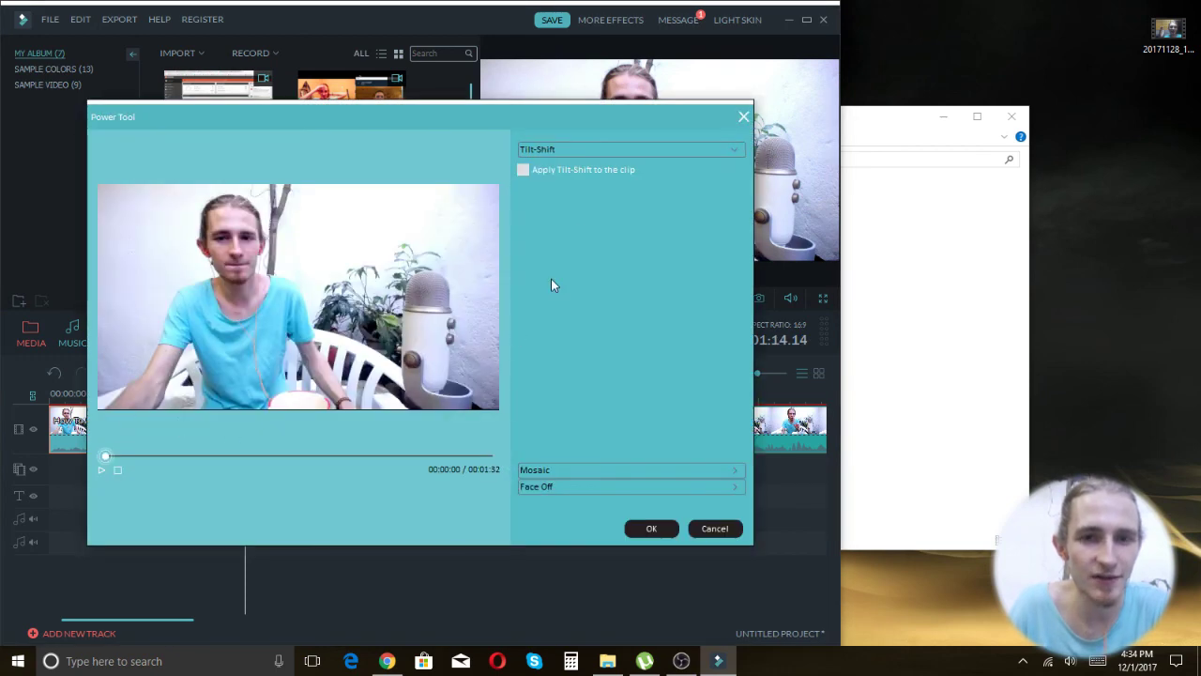
left_click(549, 474)
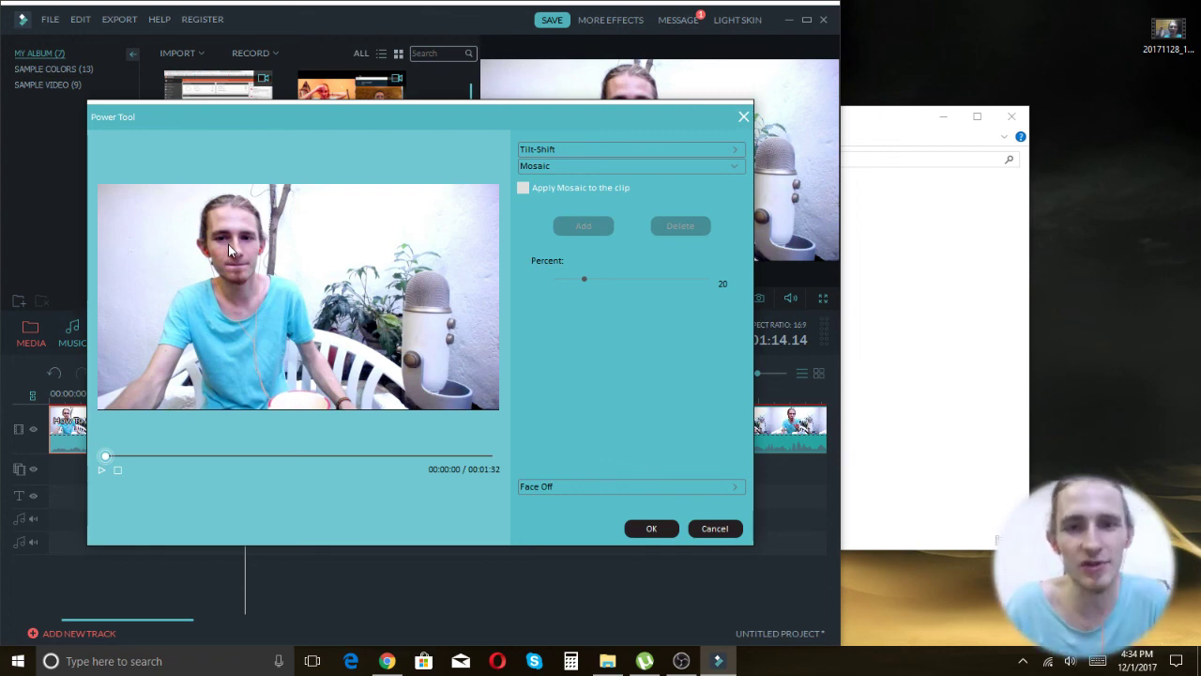
left_click(522, 188)
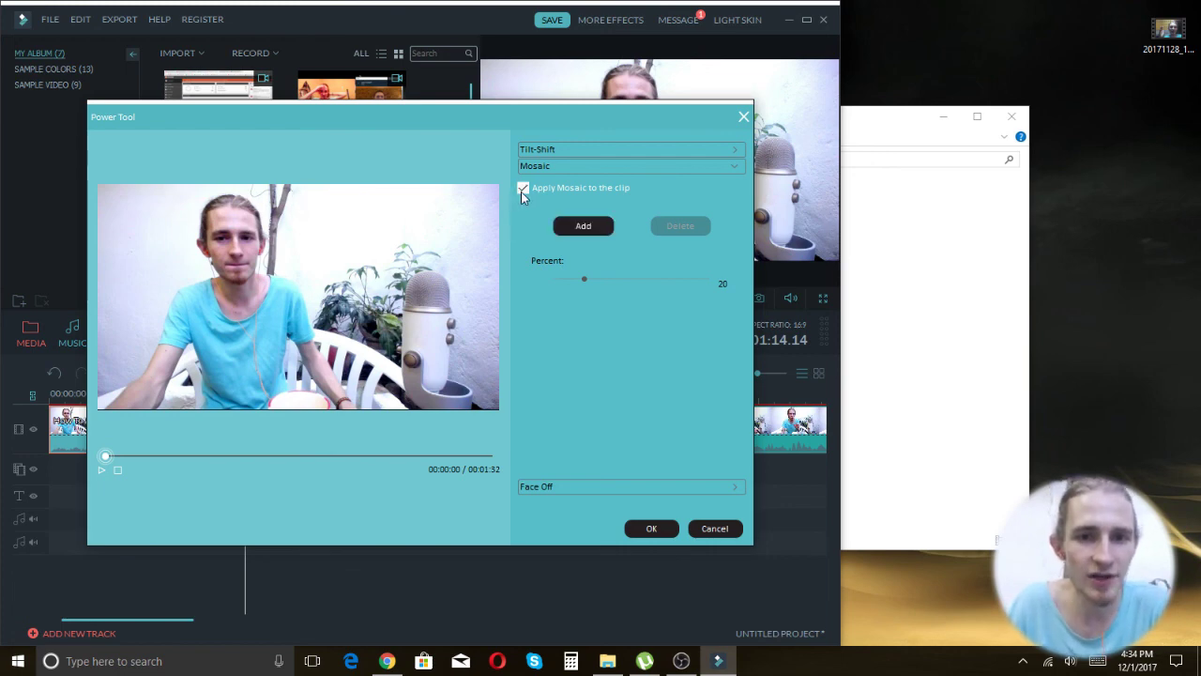
left_click(583, 225)
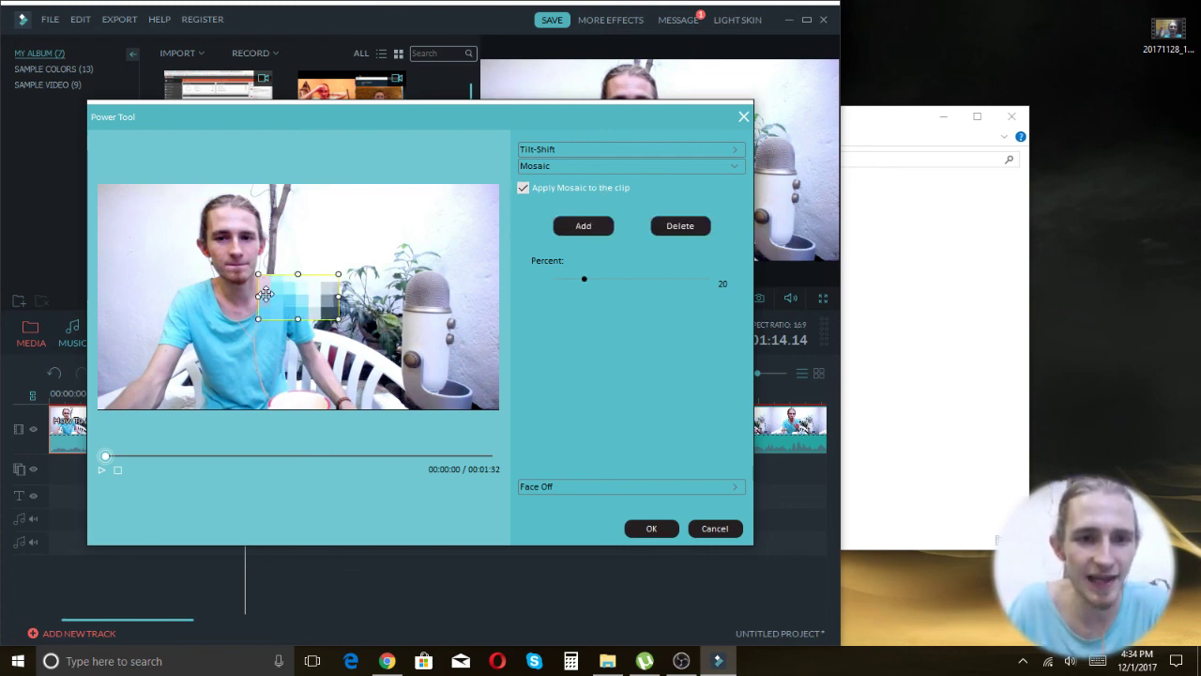
left_click_drag(317, 298, 480, 421)
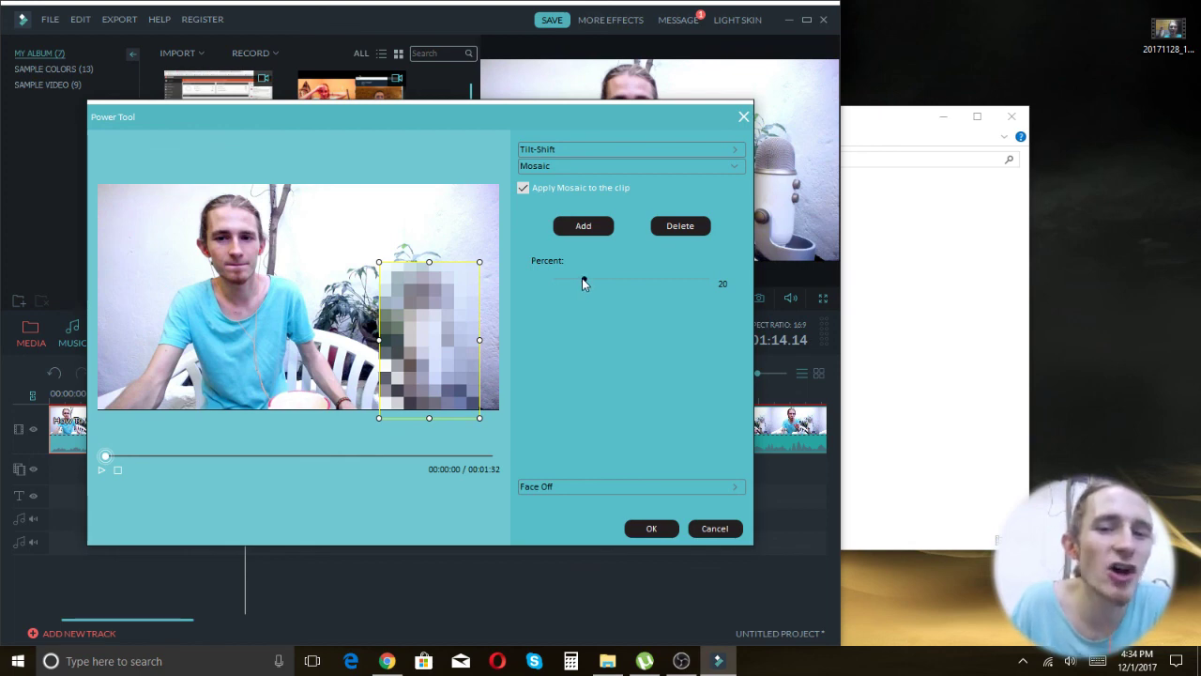
Step: Try mosaic strengths of 10, 4, 48 and 11 percent, and leave the Power Tool without applying the mosaic
left_click_drag(582, 280, 568, 282)
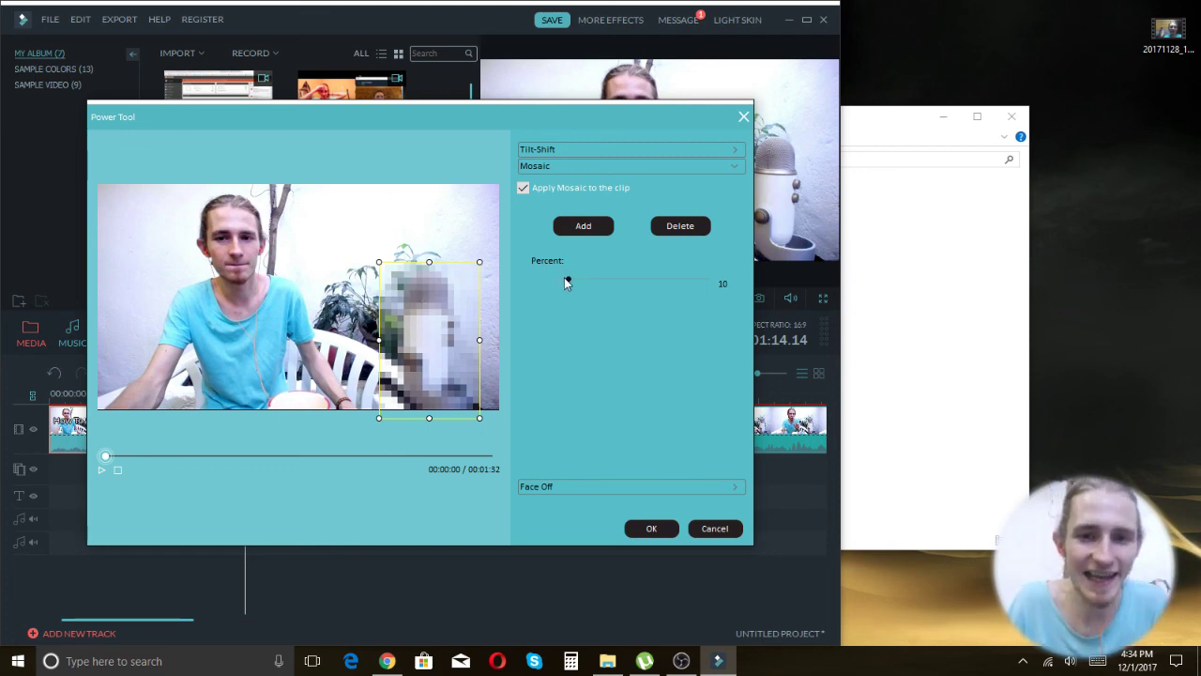
left_click_drag(568, 279, 558, 282)
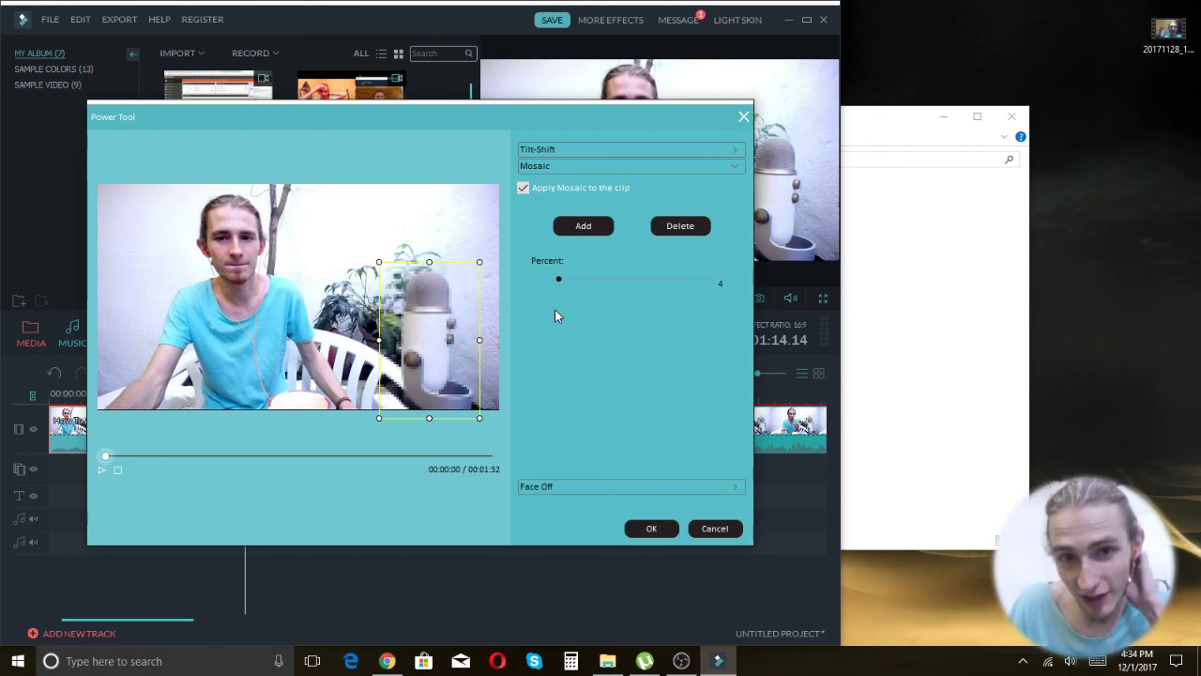
left_click_drag(558, 283, 628, 284)
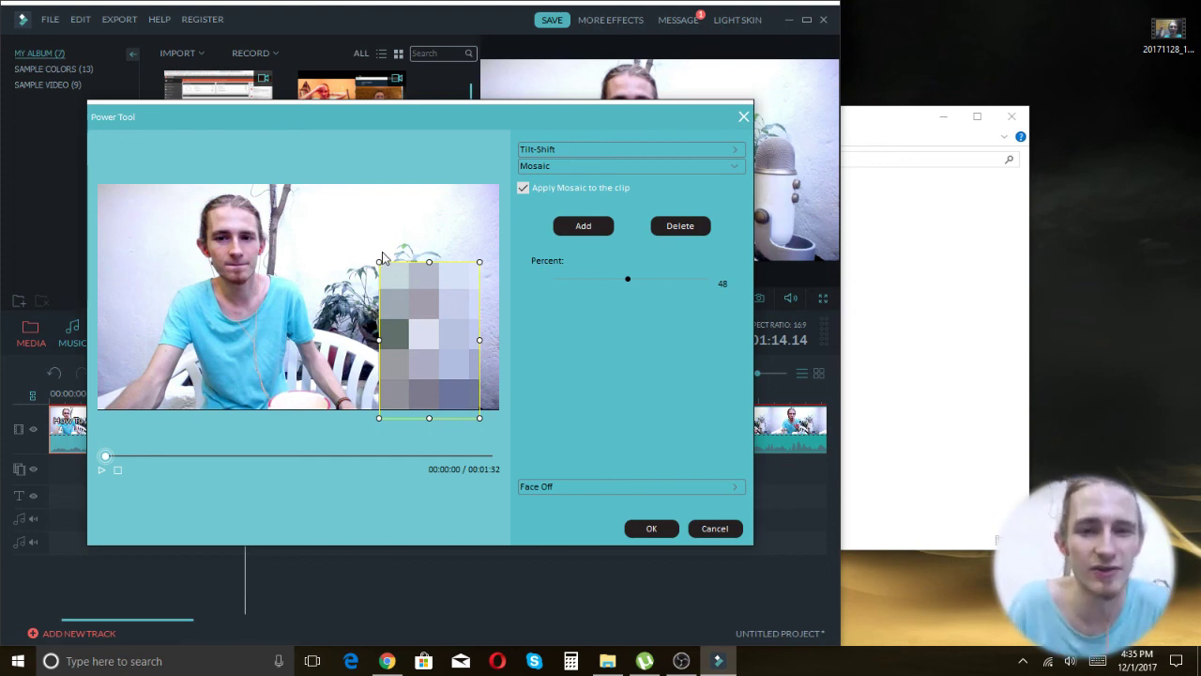
left_click_drag(575, 277, 570, 278)
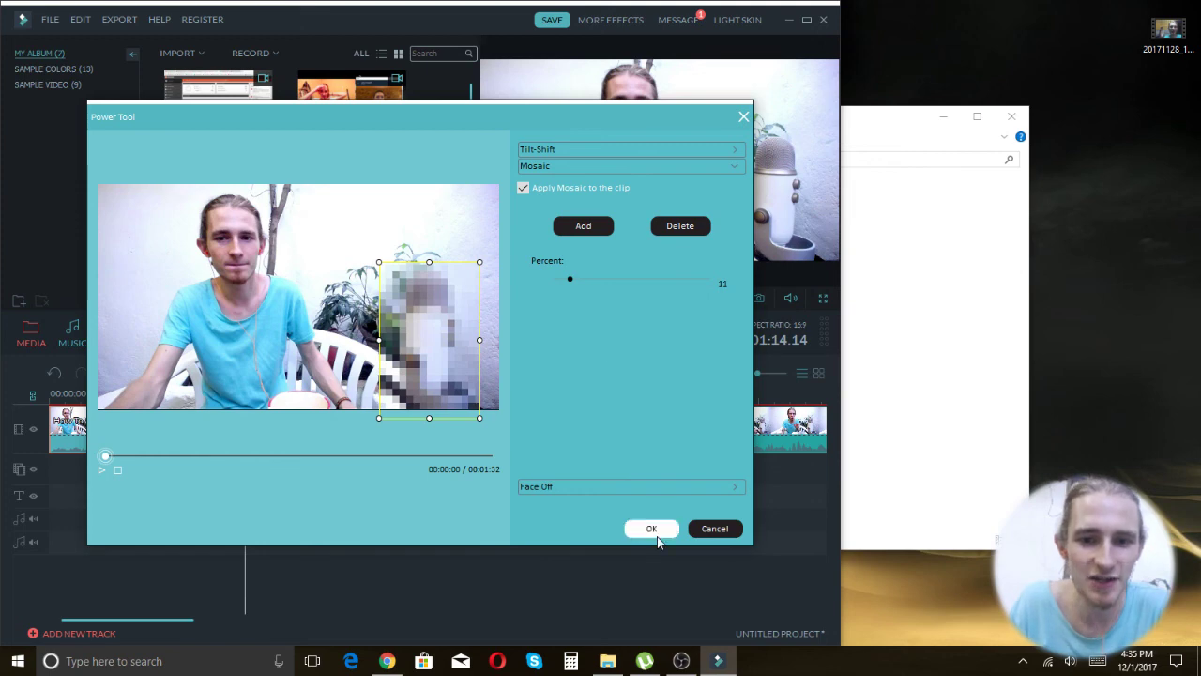
left_click(722, 531)
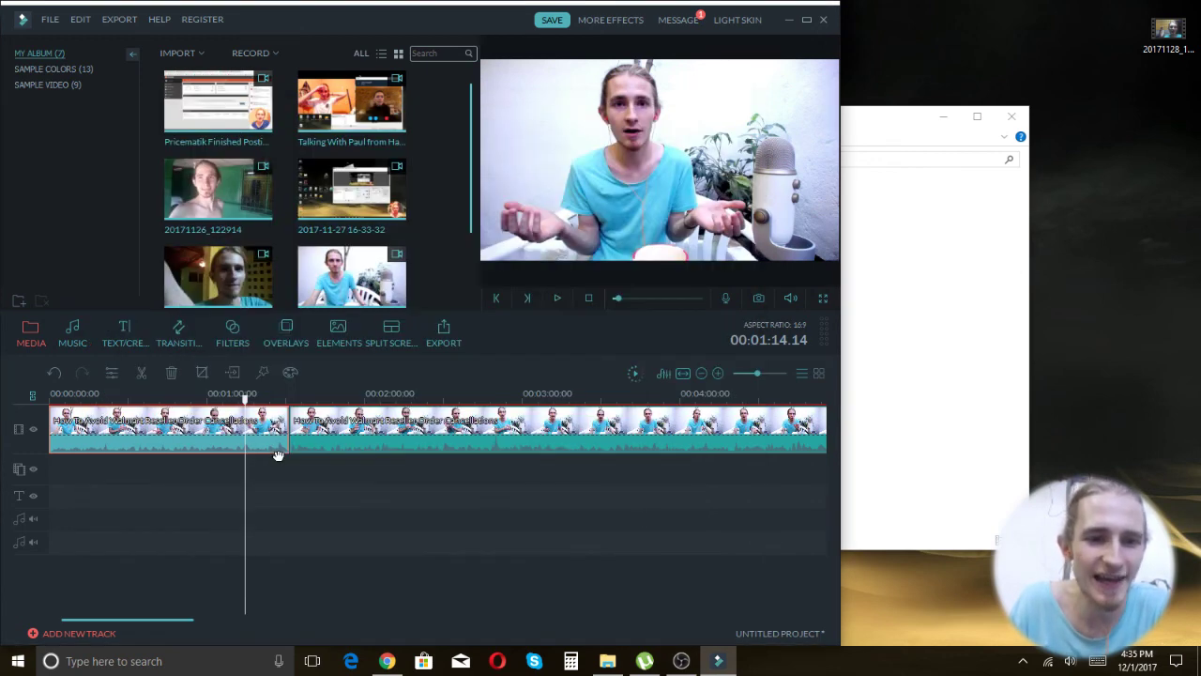
left_click(362, 523)
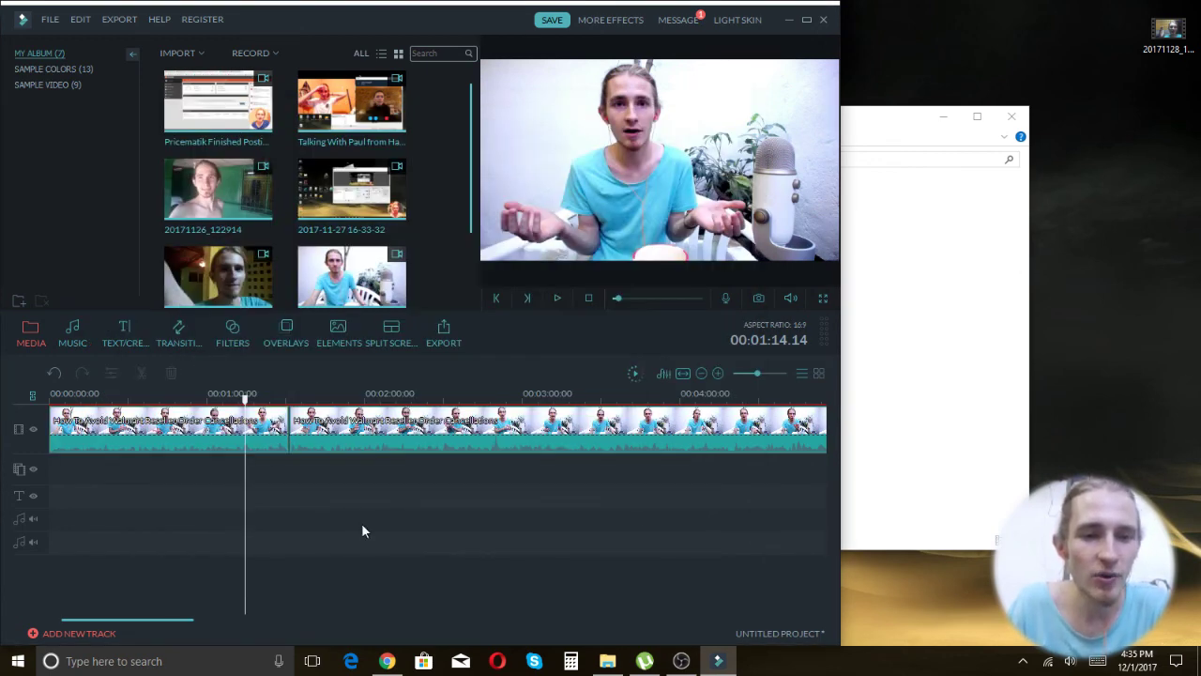
Step: Open the edit settings of the two Walmart clip segments in turn to review their speed and video adjustment options
left_click(225, 434)
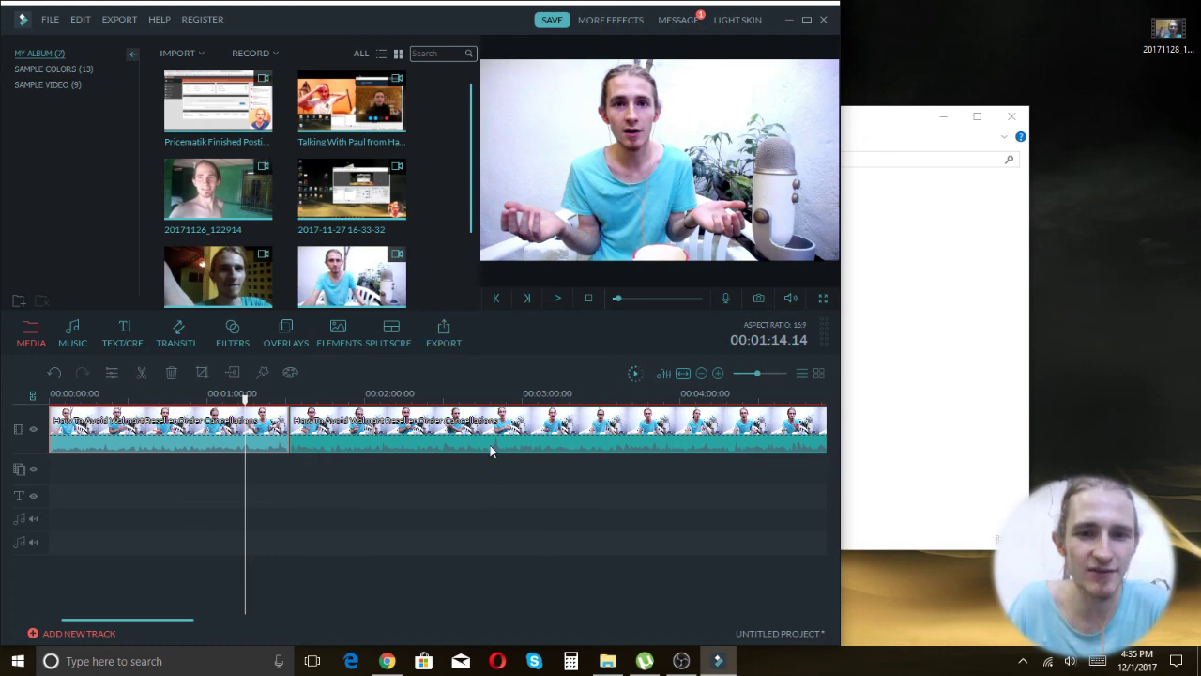
right_click(326, 427)
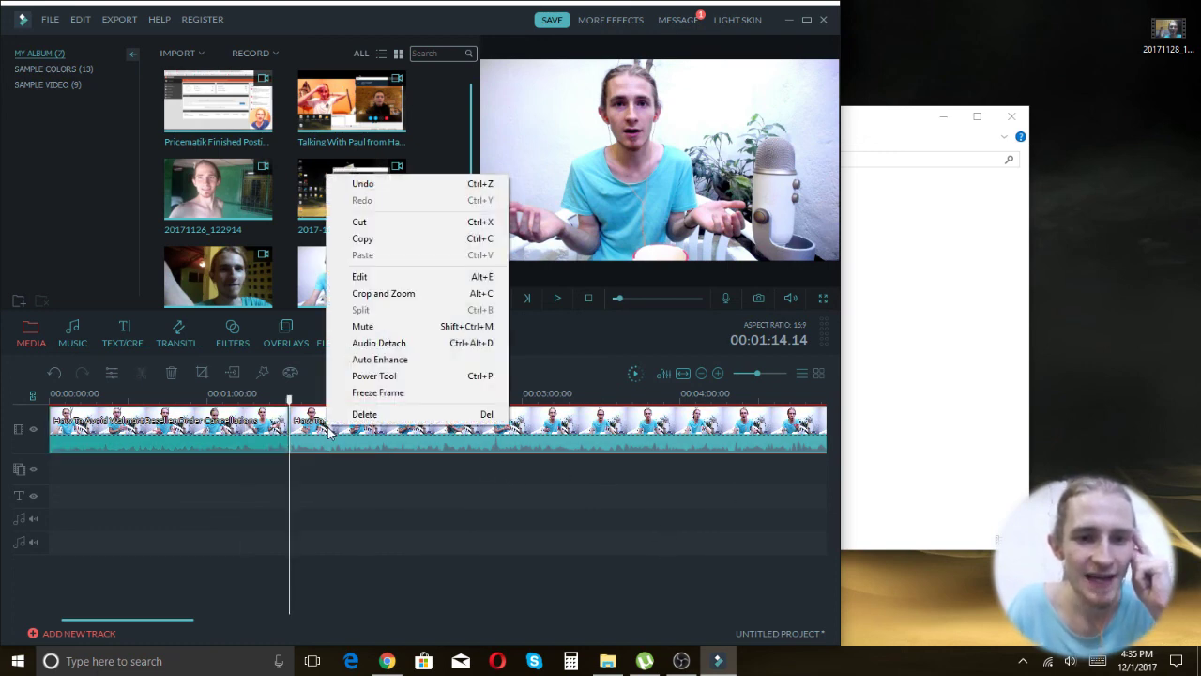
left_click(406, 277)
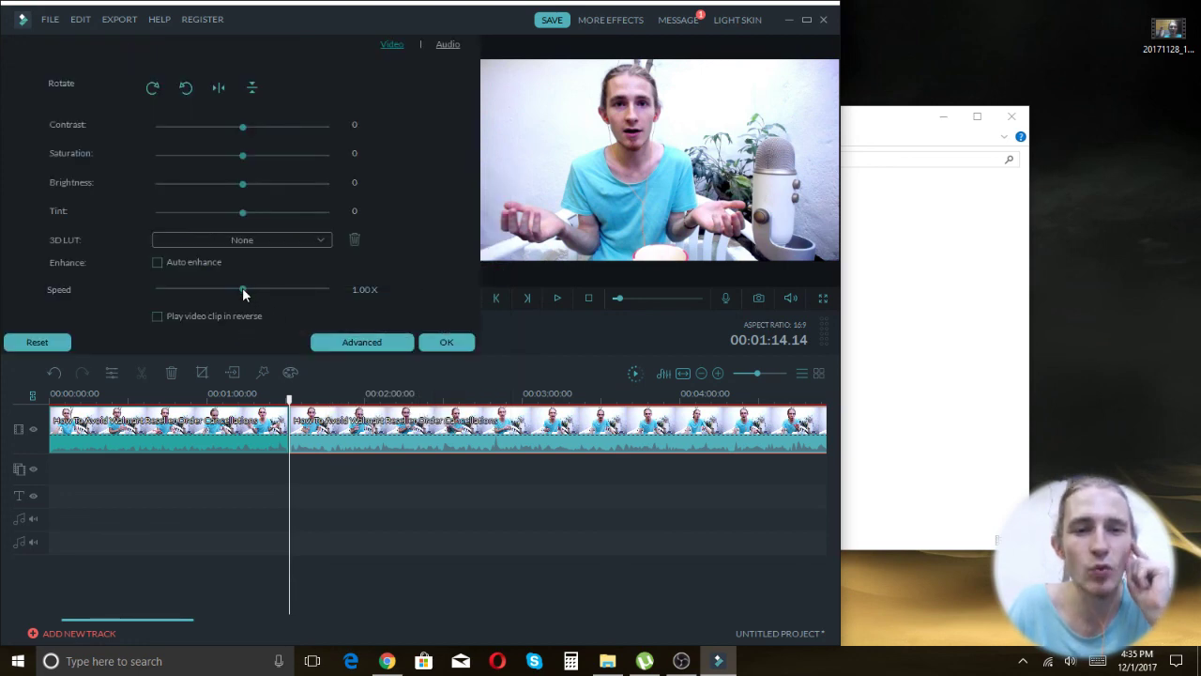
left_click(436, 347)
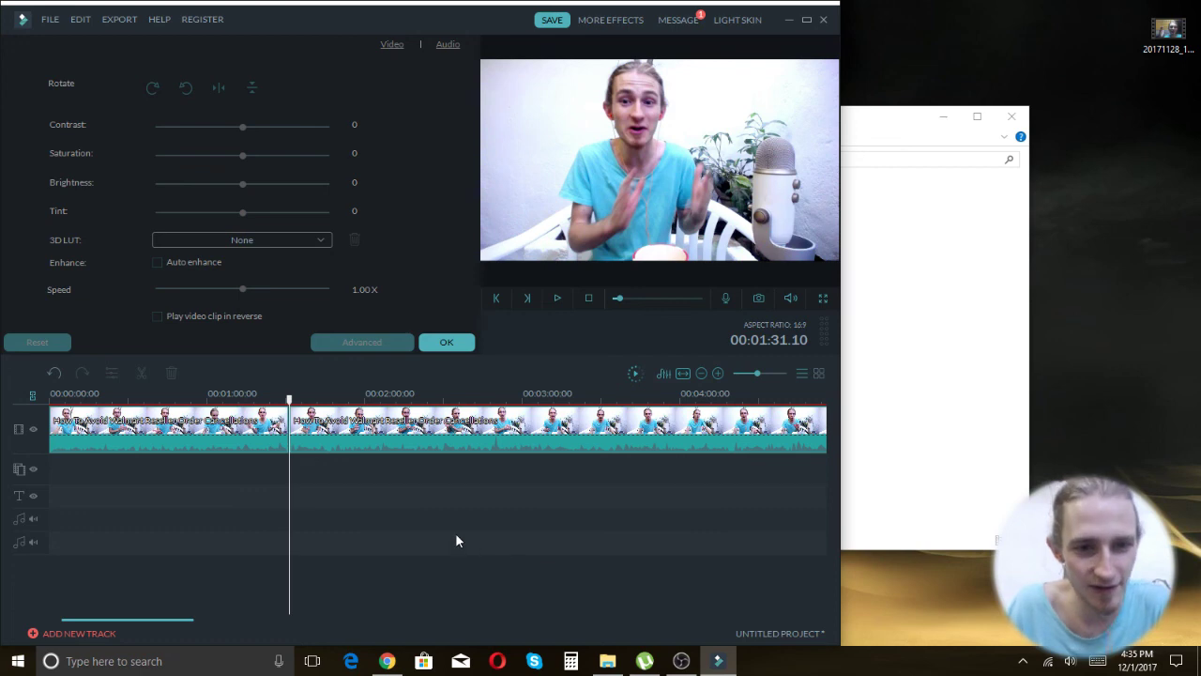
left_click(239, 434)
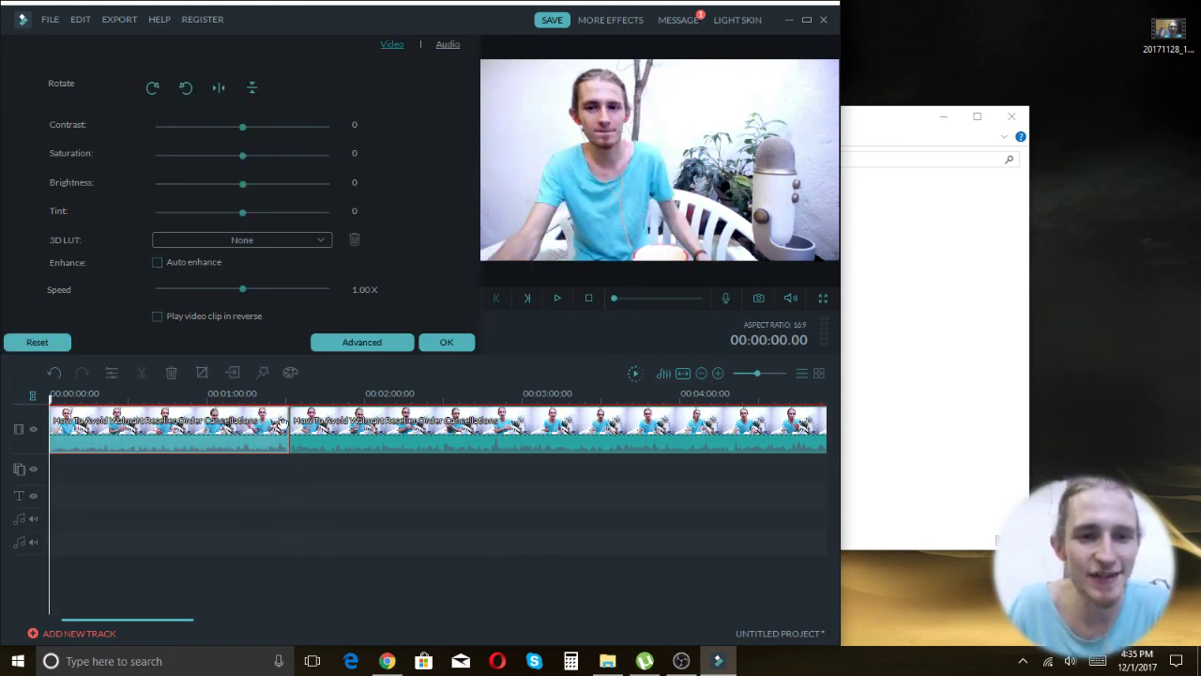
left_click(311, 425)
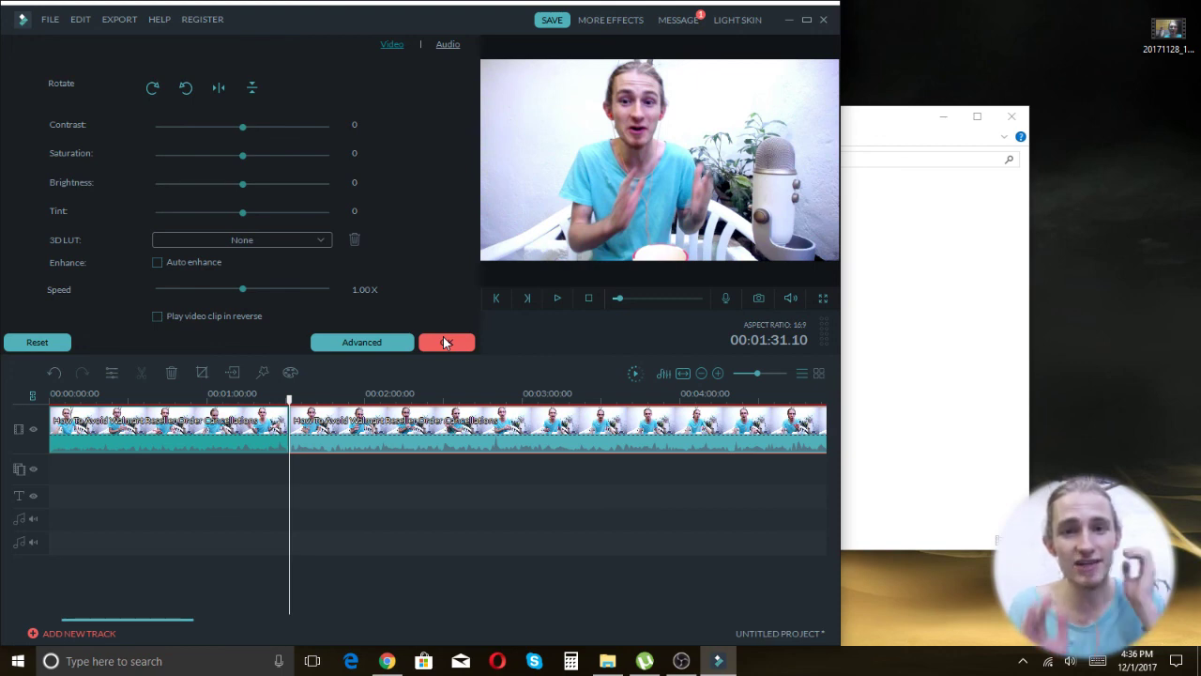
Step: Open the Create Video output dialog, review the AVI format and output description, and close it without exporting
left_click(119, 19)
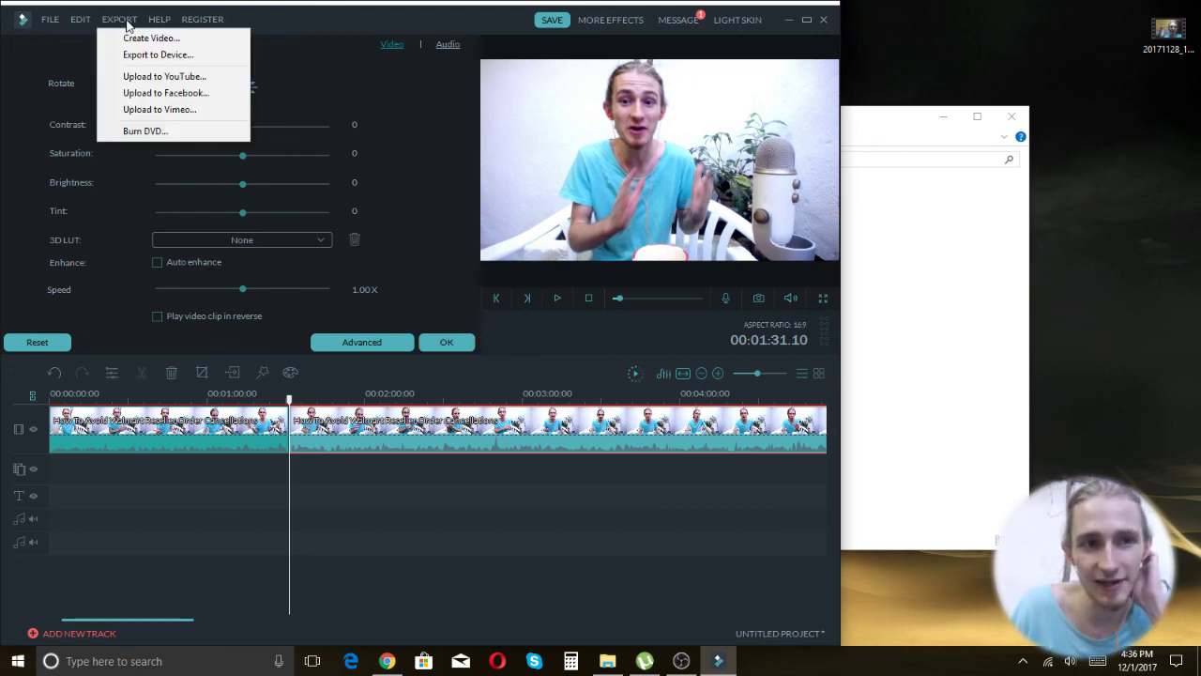
left_click(144, 39)
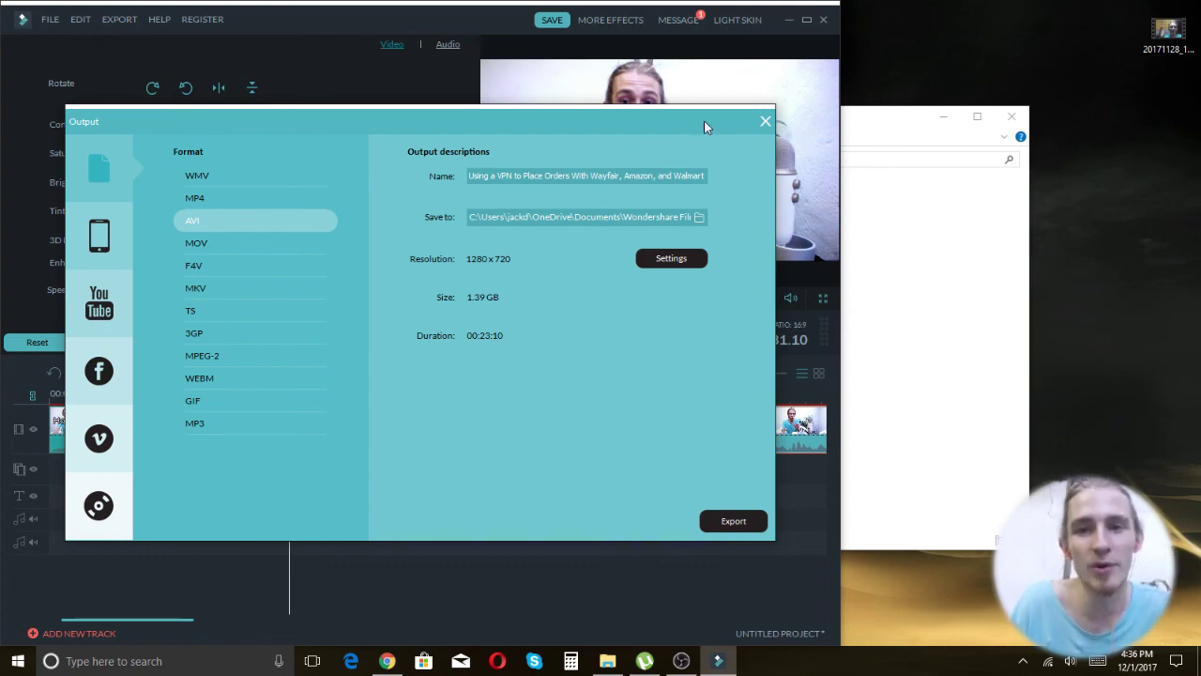
left_click(766, 121)
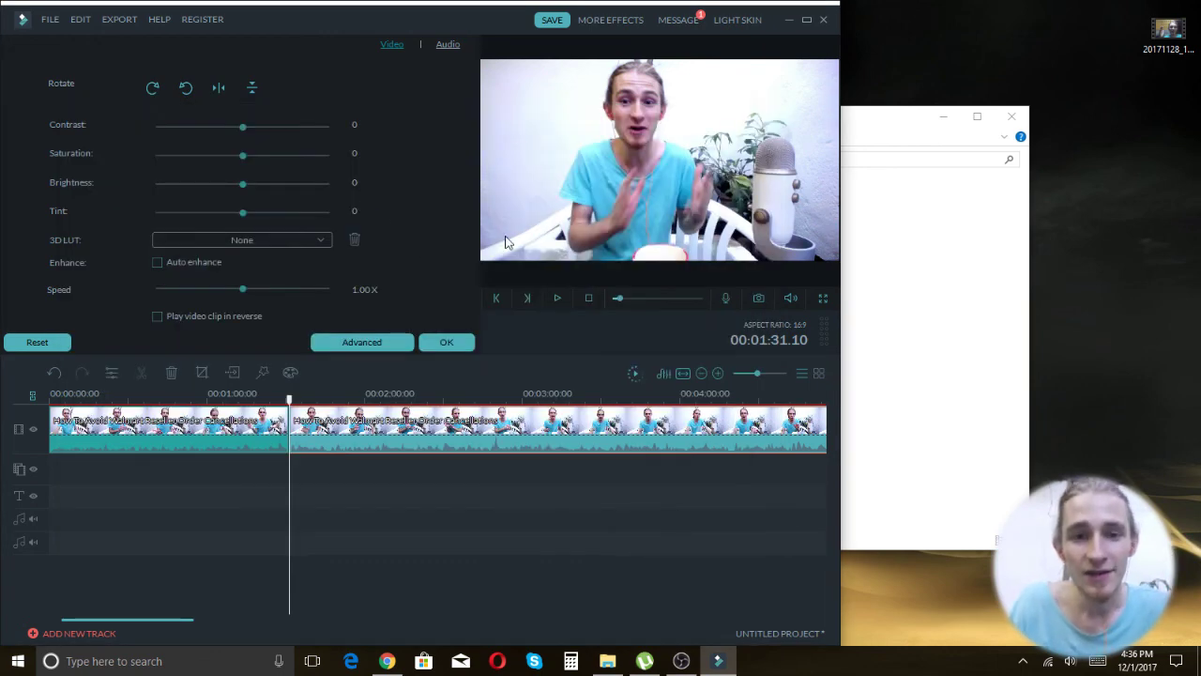